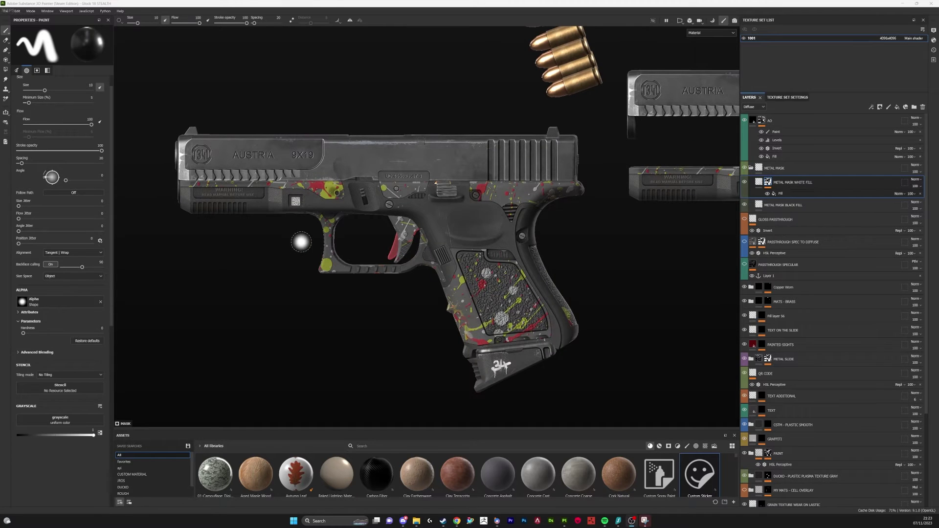
Step: Review the channel list in the settings of texture set 1001, ending back on the layer stack
mouse_move(300, 241)
alt+mouse_down()
mouse_move(318, 266)
mouse_move(279, 227)
mouse_move(279, 260)
mouse_move(315, 266)
mouse_move(292, 229)
alt+mouse_up()
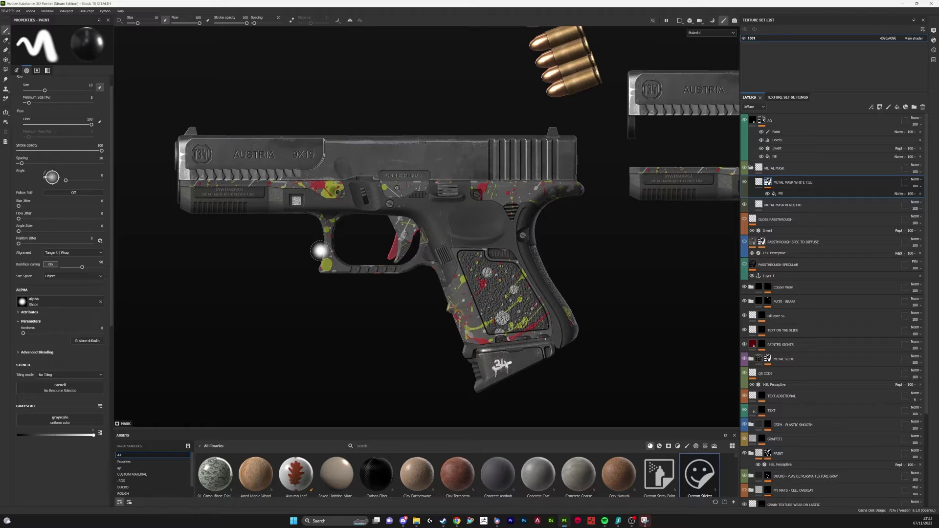
alt+drag(298, 237, 317, 242)
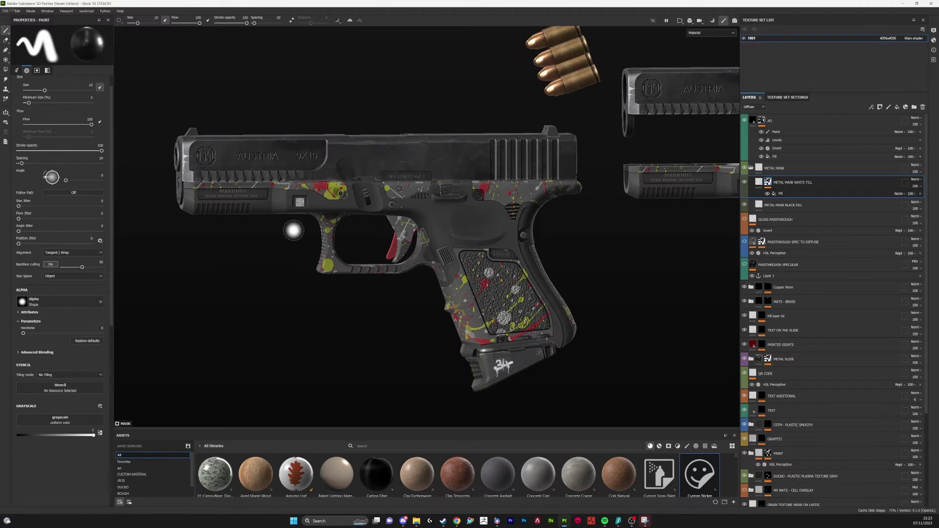
mouse_move(300, 233)
alt+mouse_down()
mouse_move(320, 252)
mouse_move(283, 241)
alt+mouse_up()
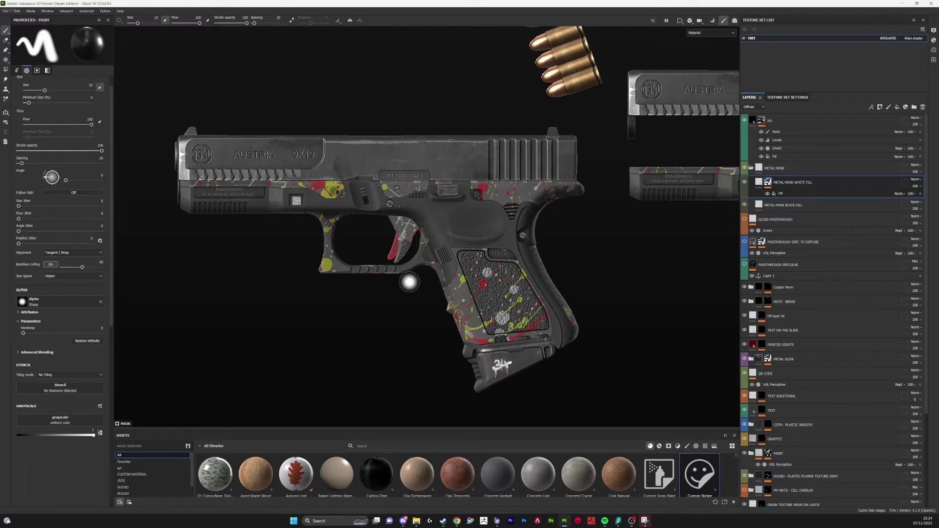
alt+middle_drag(434, 285, 443, 246)
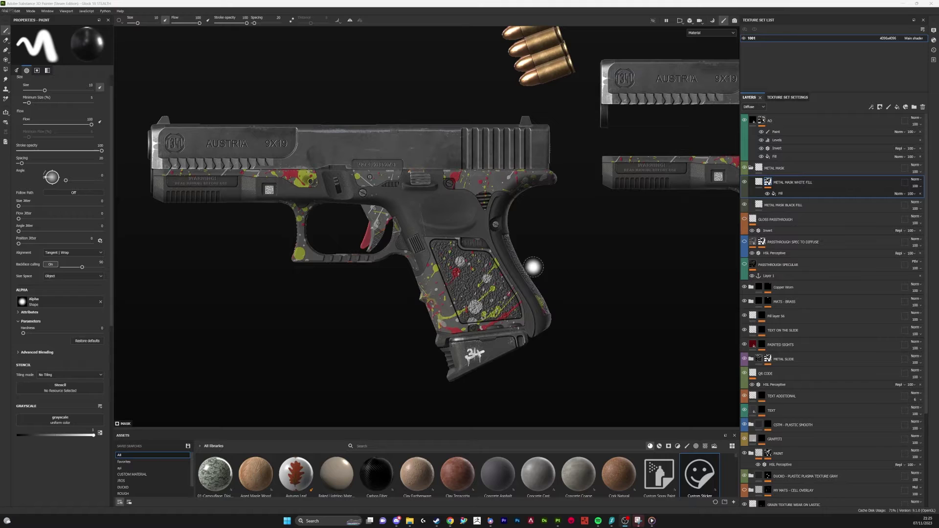
click(784, 97)
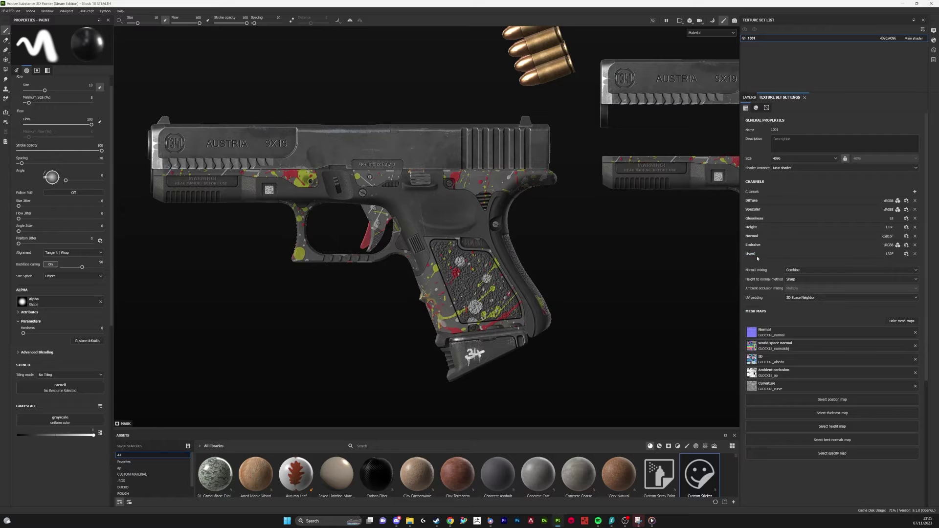
click(749, 97)
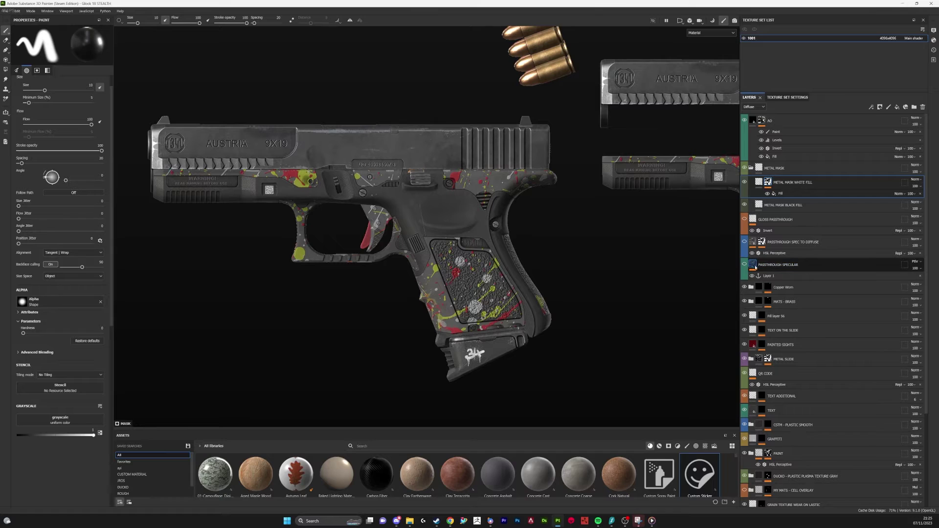
Step: Show the layer stack's Specular channel and inspect the PASSTHROUGH SPECULAR layer's blend mode options and its anchor point
mouse_move(753, 268)
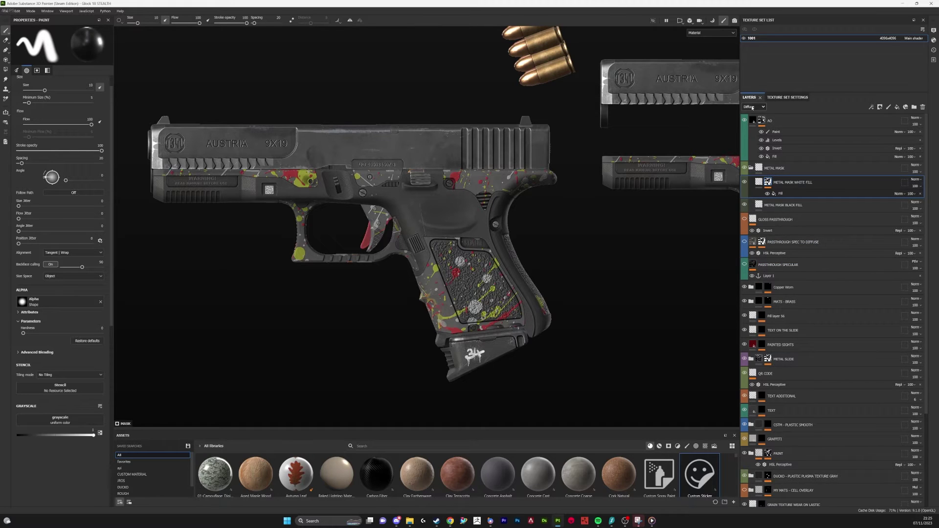
click(915, 264)
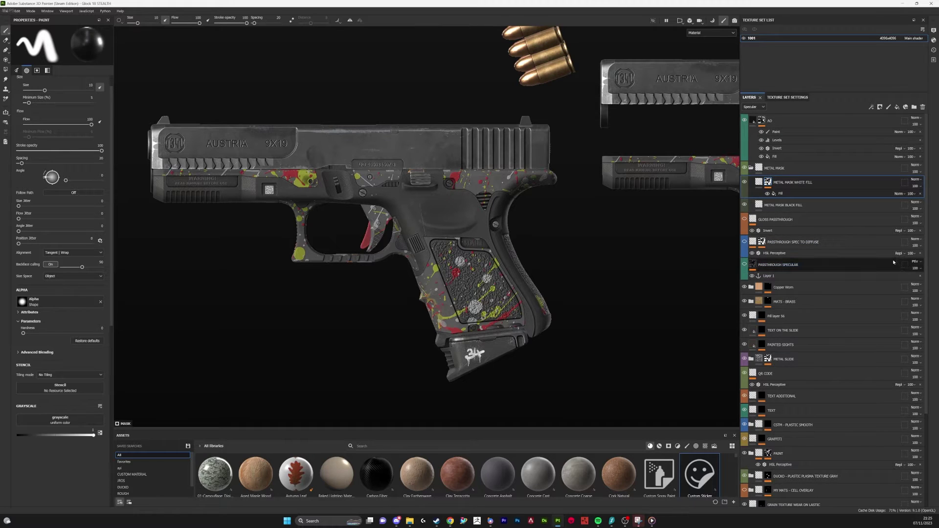
click(916, 262)
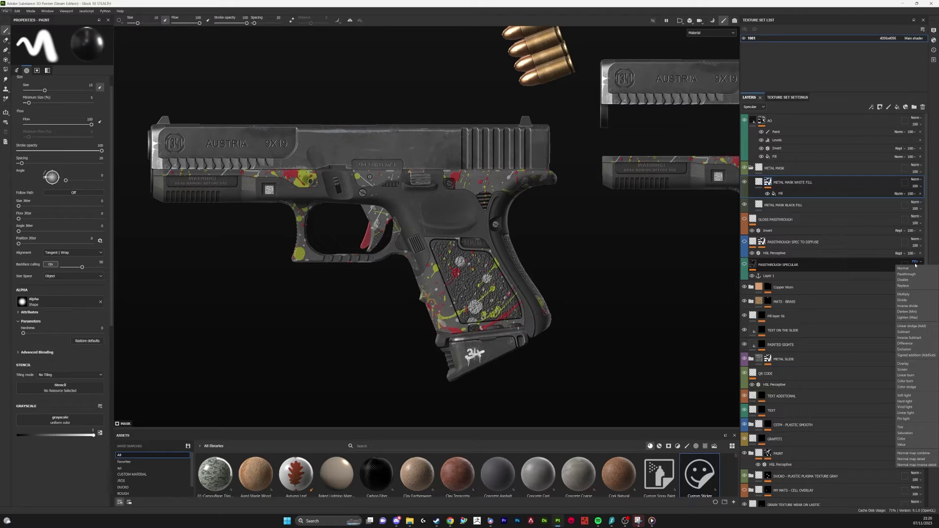
click(752, 267)
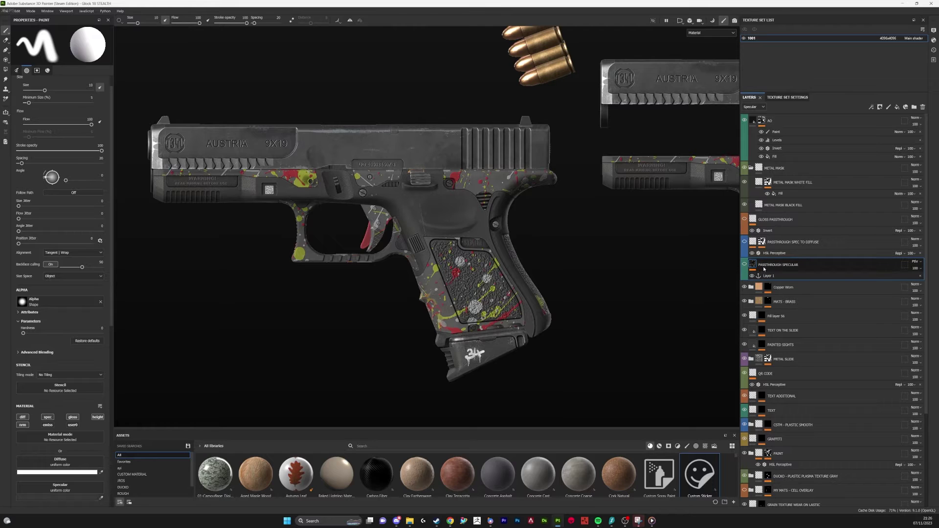
click(795, 275)
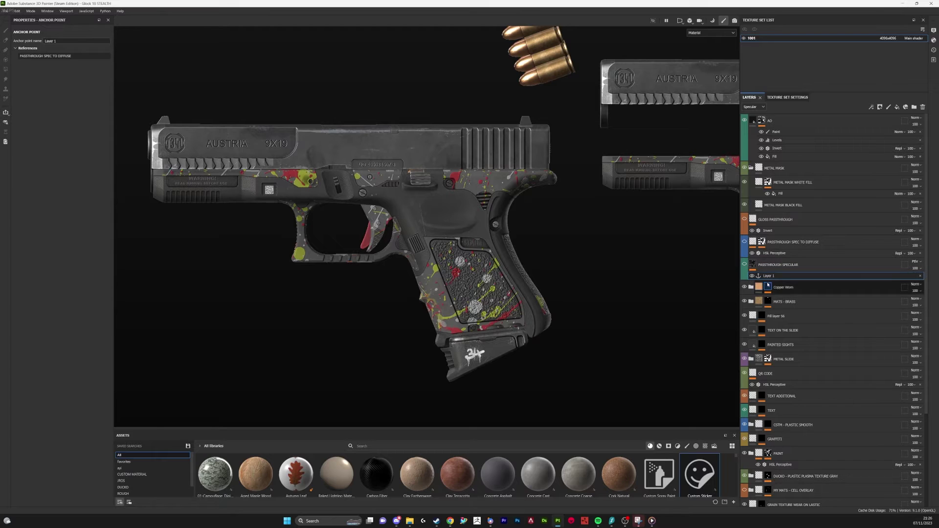
Step: Switch the layer stack to the Diffuse channel and inspect the referenced channel options of the PASSTHROUGH SPEC TO DIFFUSE fill
click(793, 242)
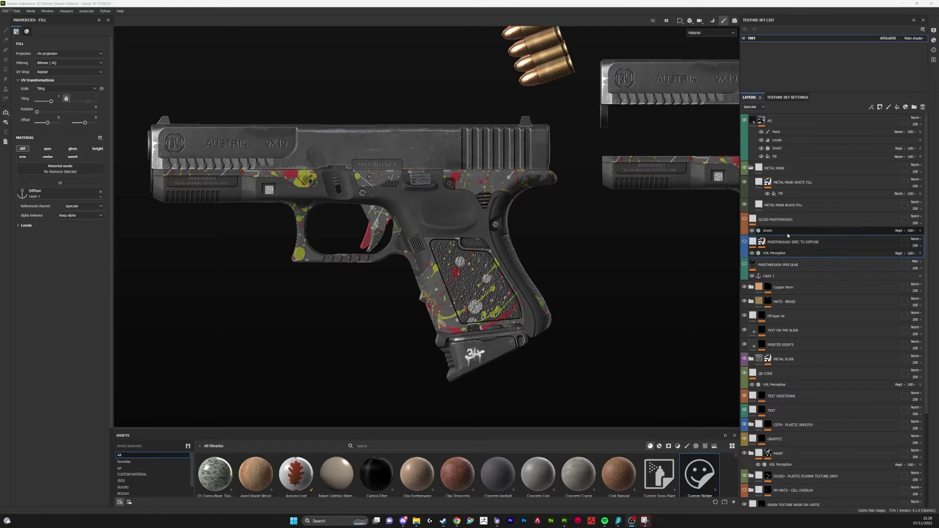
click(755, 108)
click(751, 114)
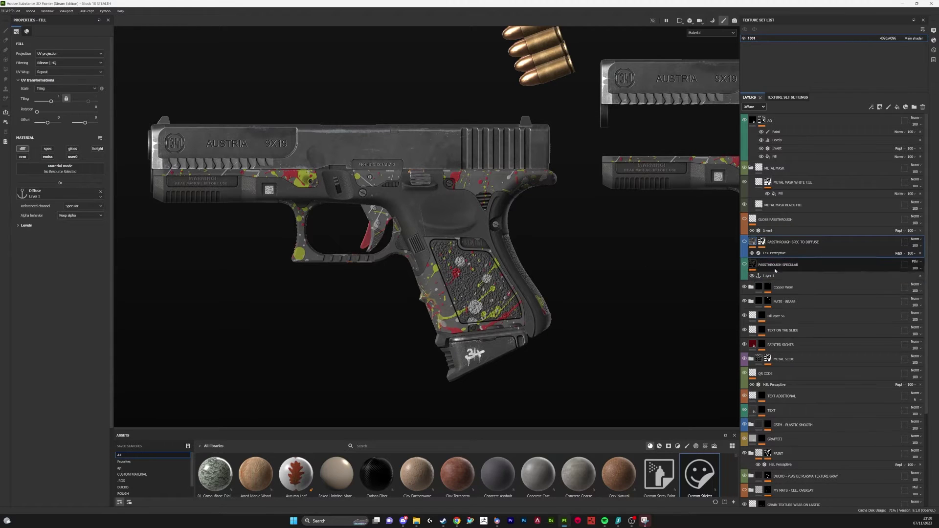
click(73, 206)
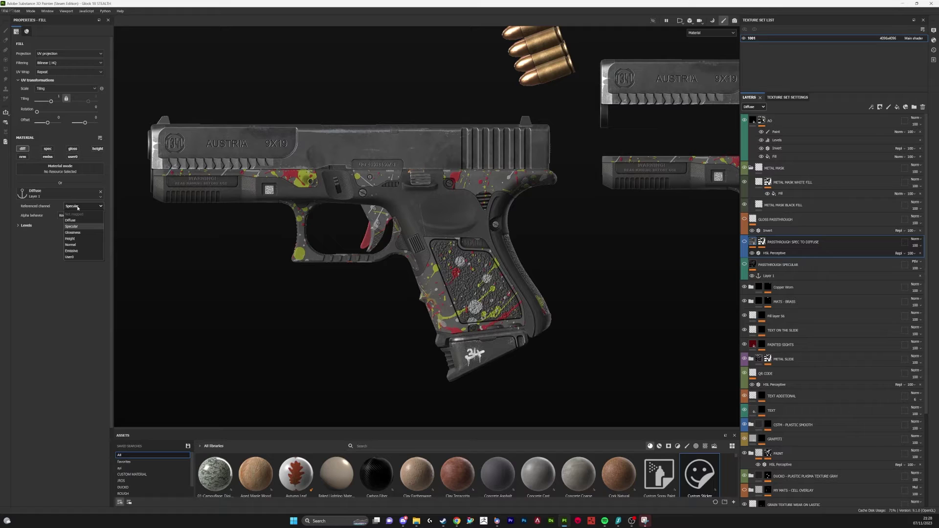
click(460, 219)
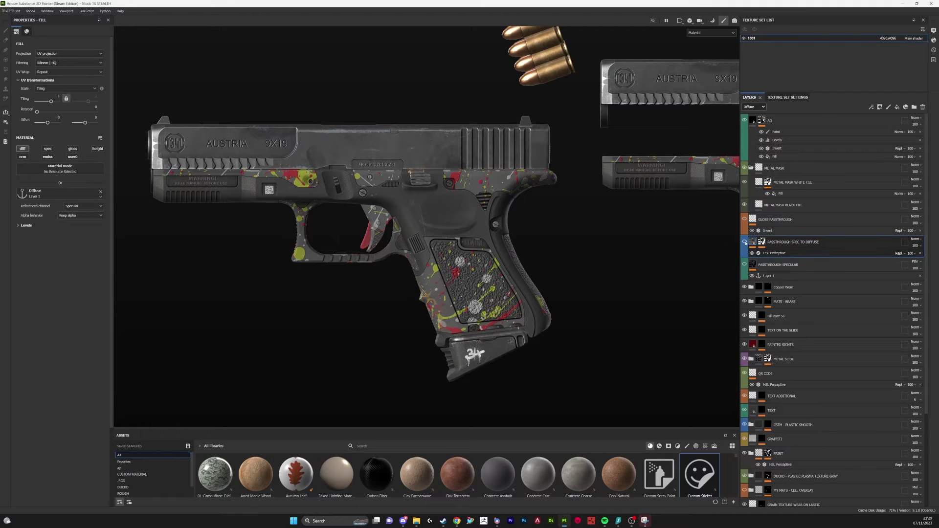
Step: Make the PASSTHROUGH SPEC TO DIFFUSE layer visible and open the settings of its HSL Perceptive filter
click(745, 242)
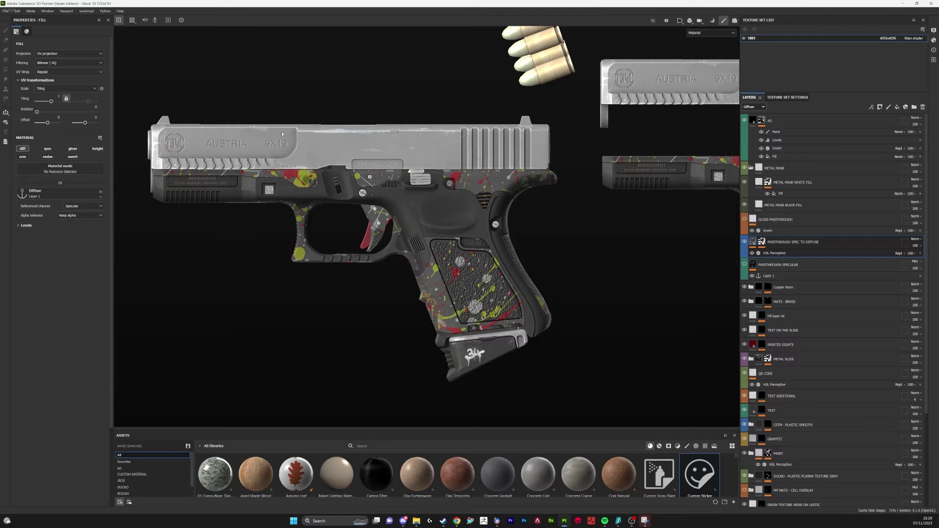
click(774, 253)
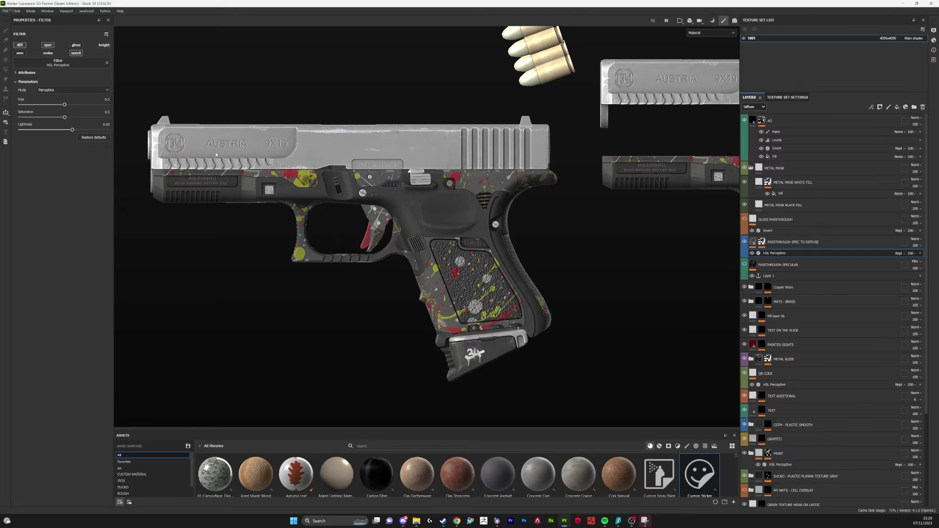
Step: Inspect the effects in the PASSTHROUGH SPEC TO DIFFUSE mask: the Color selection with its ID map colours, and the Paint effect
click(762, 242)
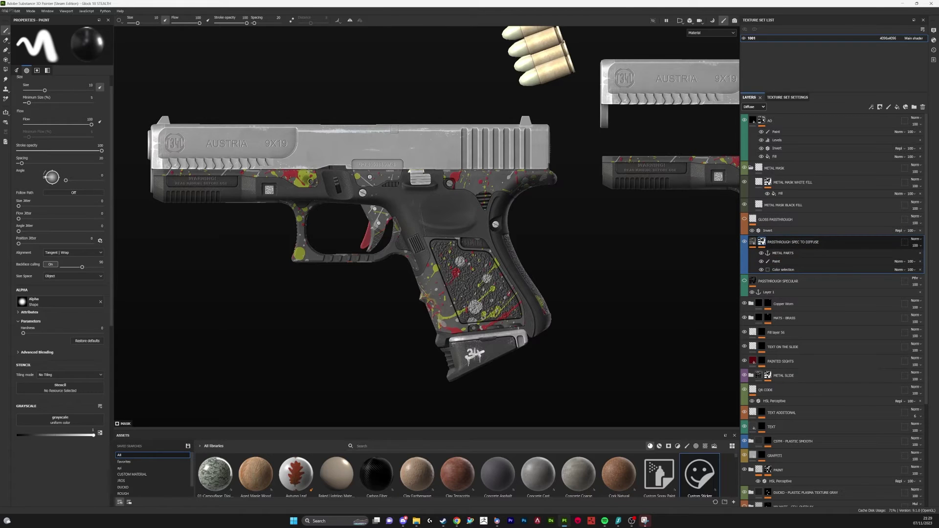
click(782, 272)
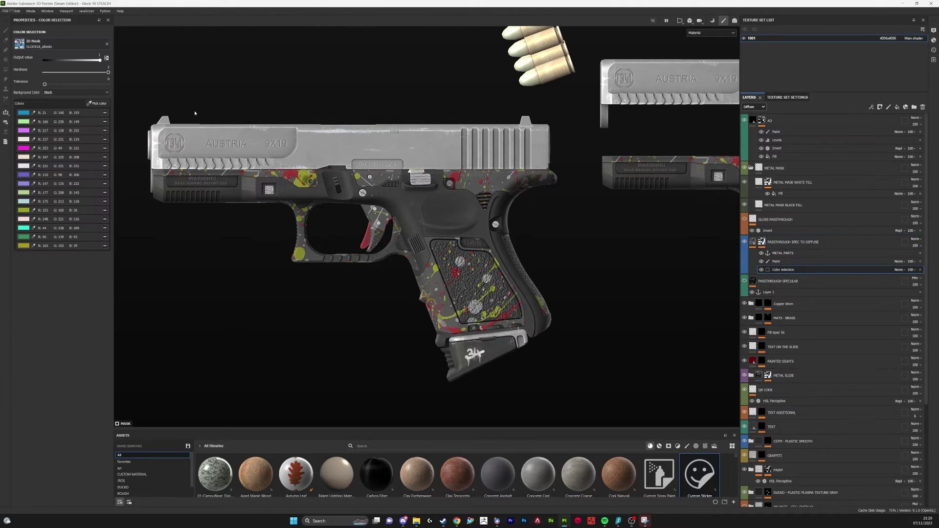
click(98, 104)
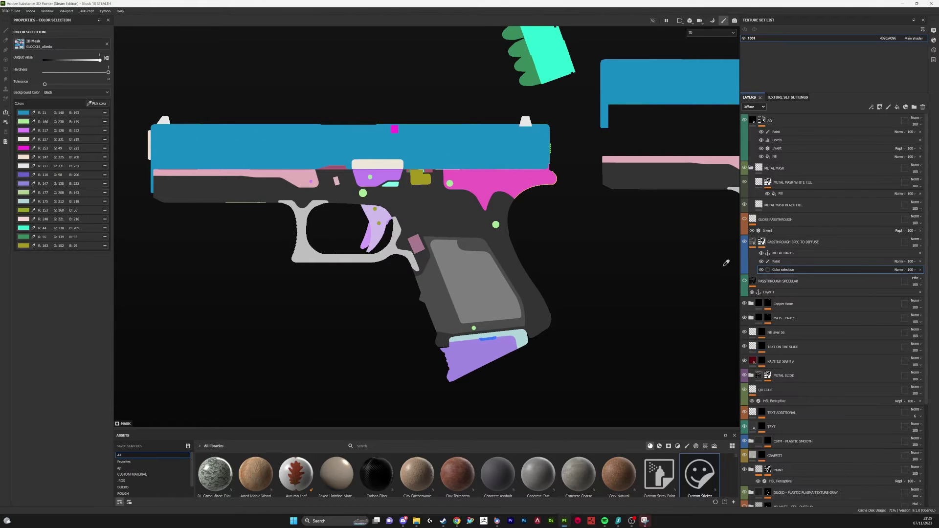
key(Escape)
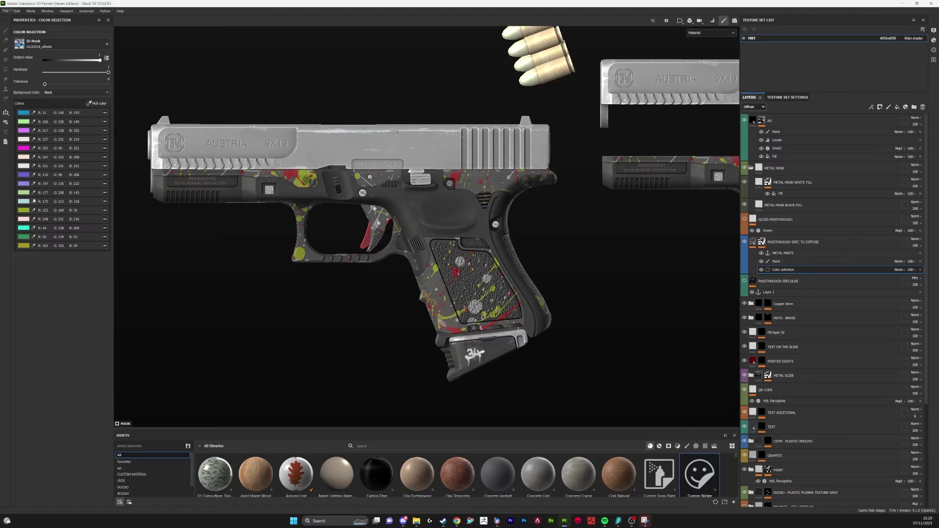
click(783, 261)
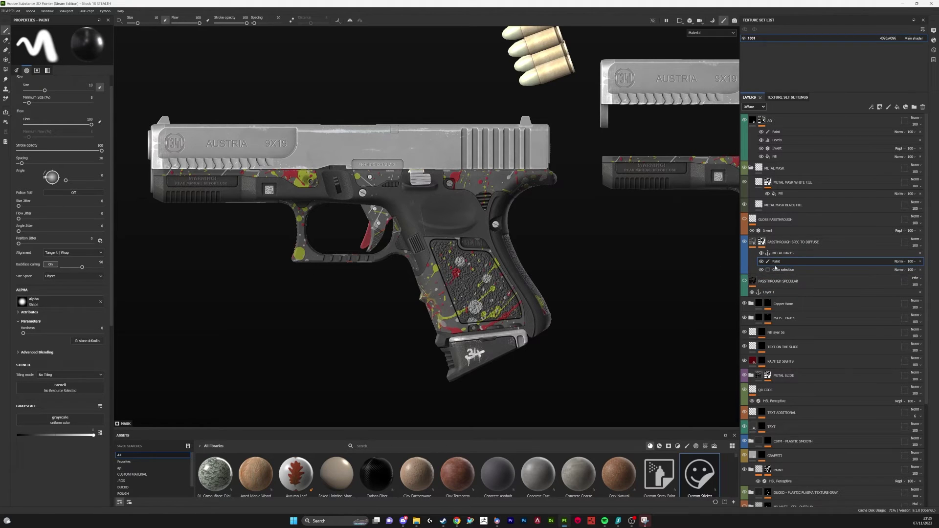
Step: View the PASSTHROUGH SPEC TO DIFFUSE mask in isolation on the model, ending in the full material view
click(764, 245)
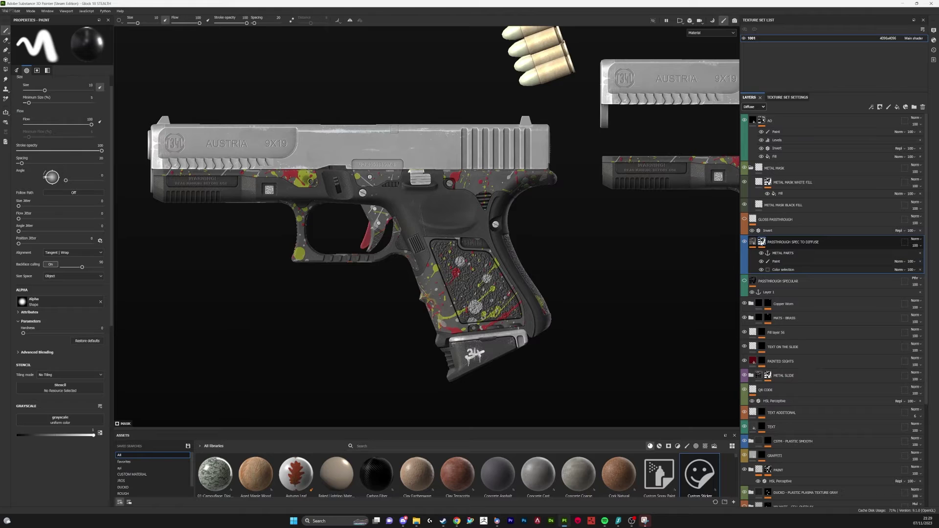
alt+click(761, 242)
alt+drag(515, 172, 474, 237)
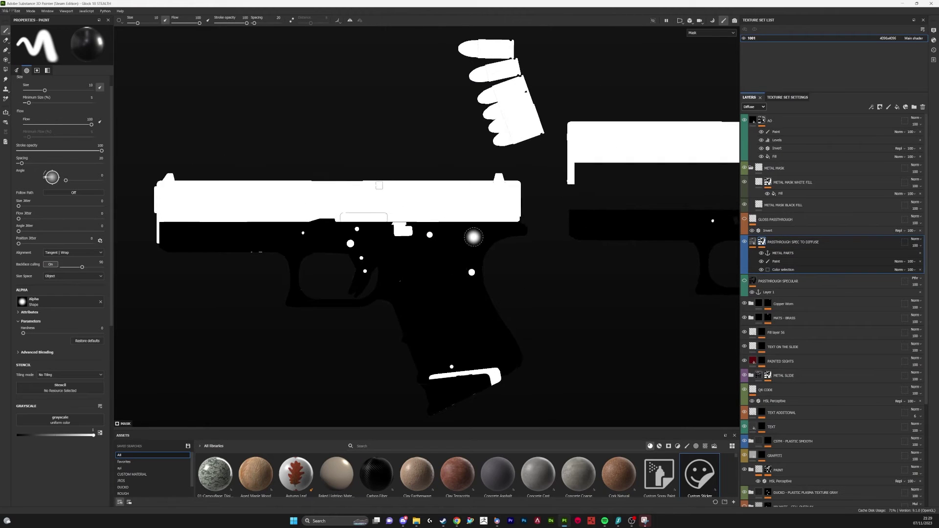
middle_drag(474, 237, 486, 226)
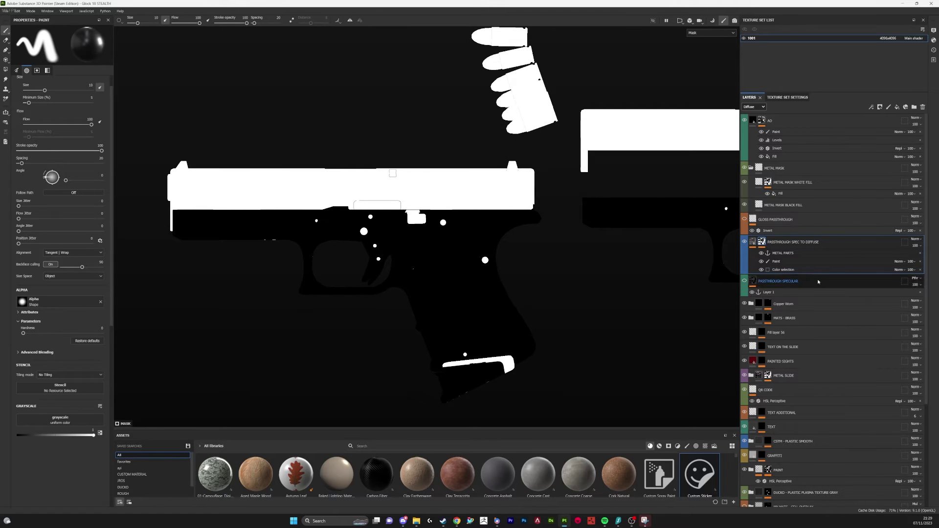
click(729, 32)
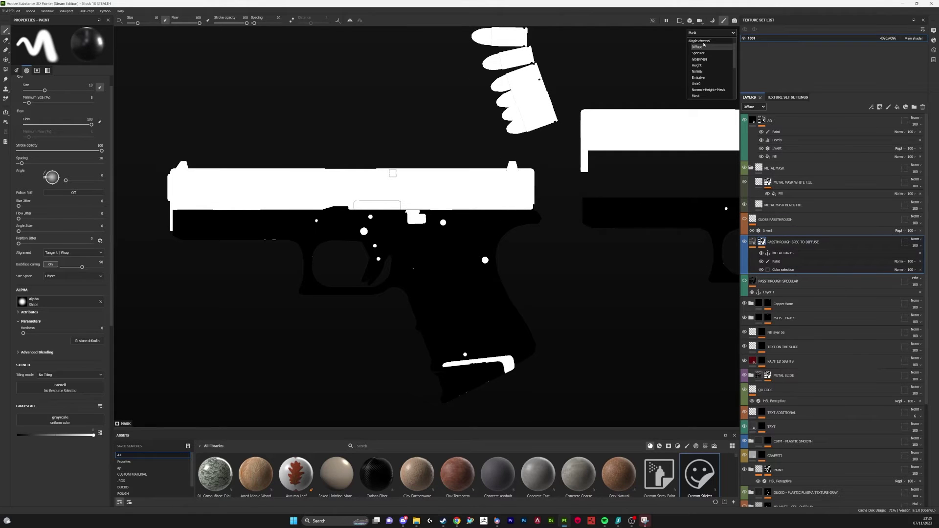
key(Escape)
key(m)
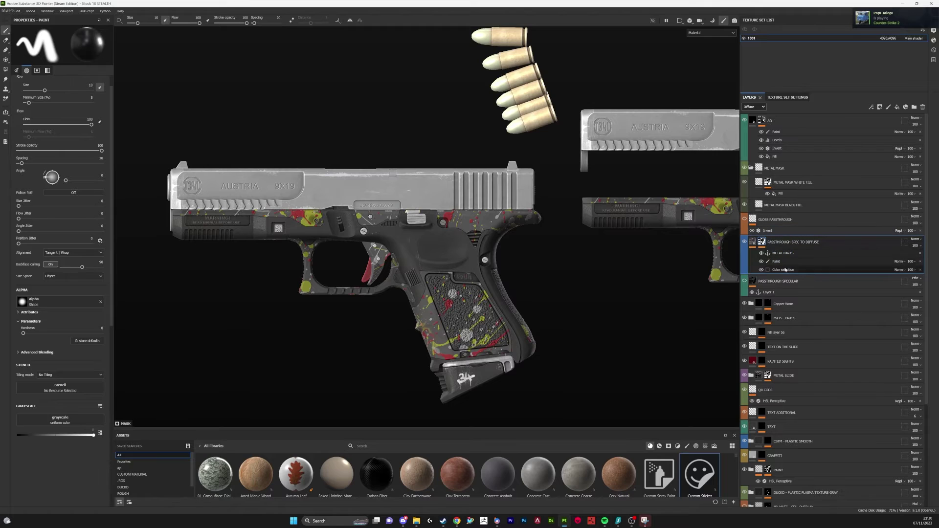
Step: Select the GLOSS PASSTHROUGH layer and switch the layer stack to the Glossiness channel
click(778, 219)
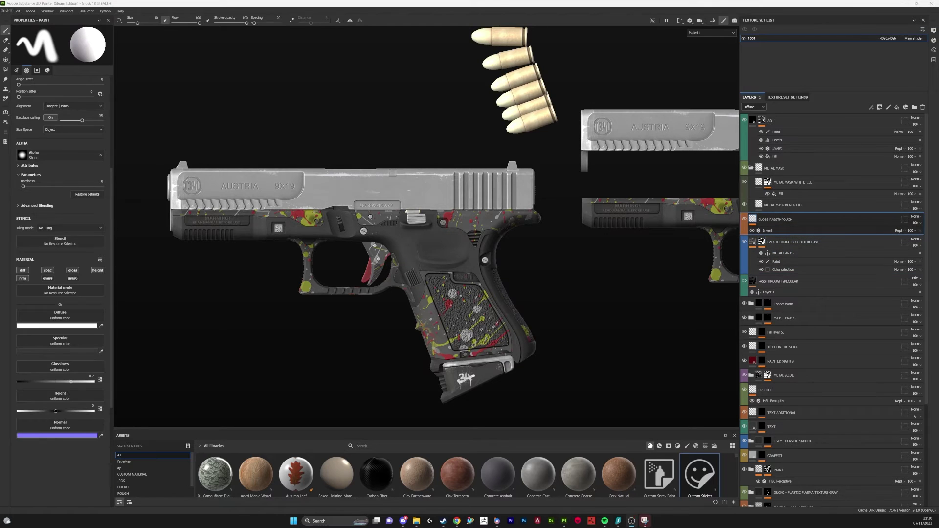
double_click(763, 219)
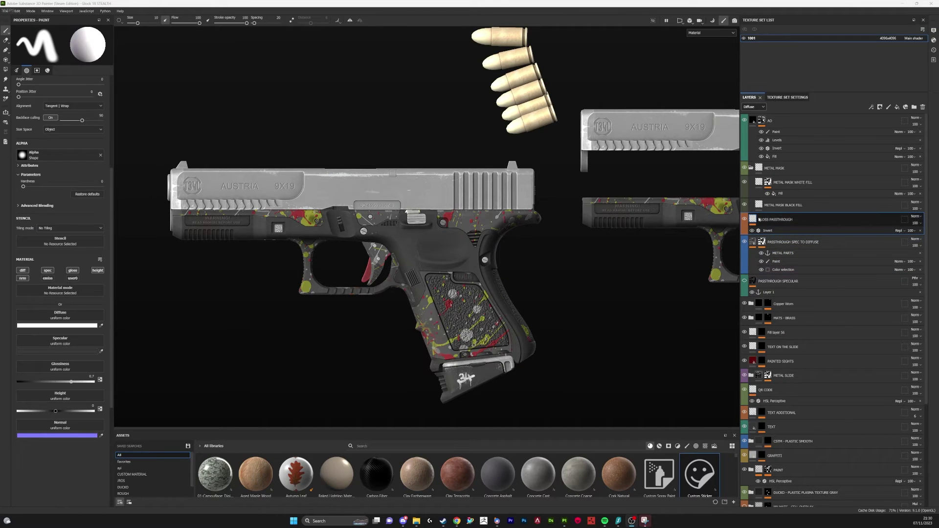
key(Return)
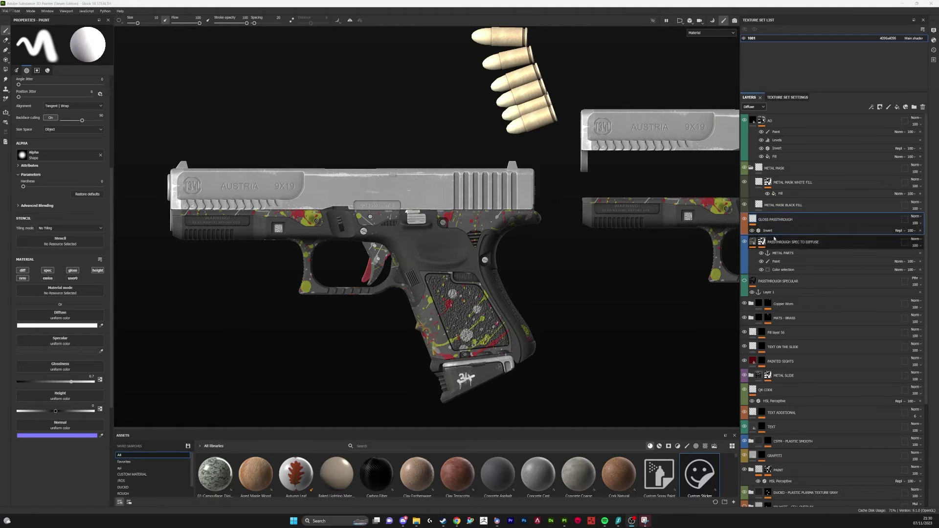
double_click(795, 221)
key(Return)
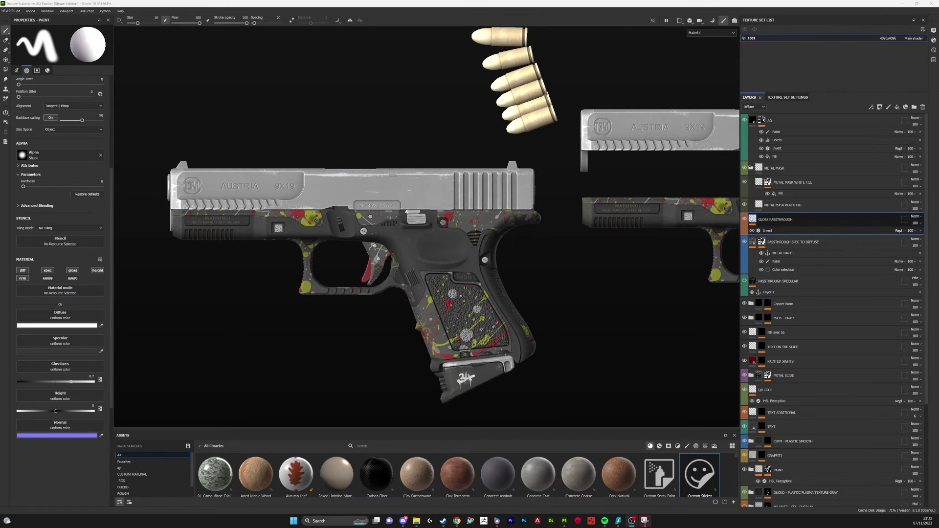
click(754, 107)
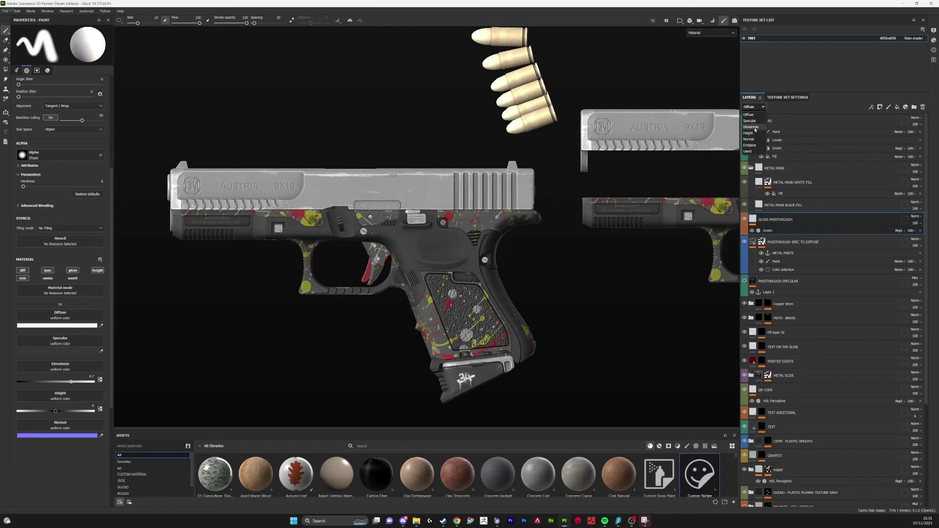
click(756, 128)
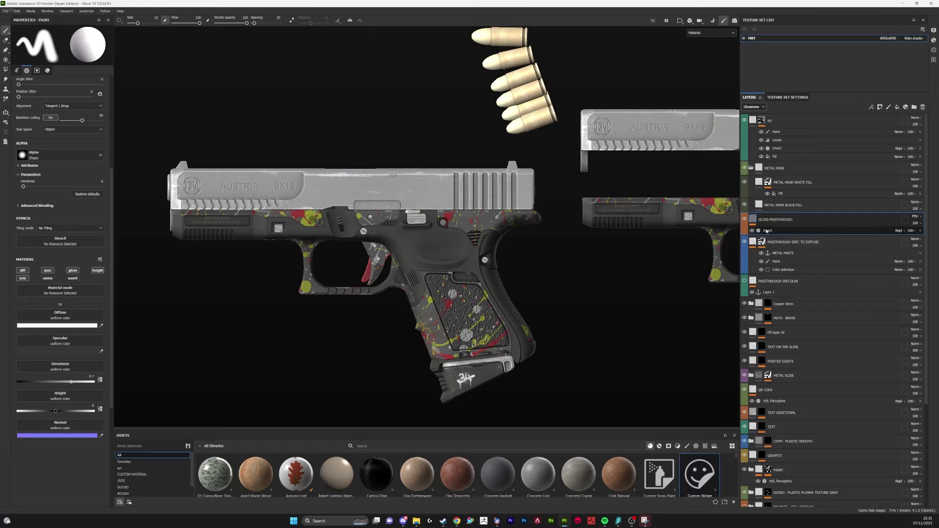
Step: Limit the Invert filter on the GLOSS PASSTHROUGH layer to the gloss channel, excluding diff, spec, nrm, emiss, user0 and height
click(767, 230)
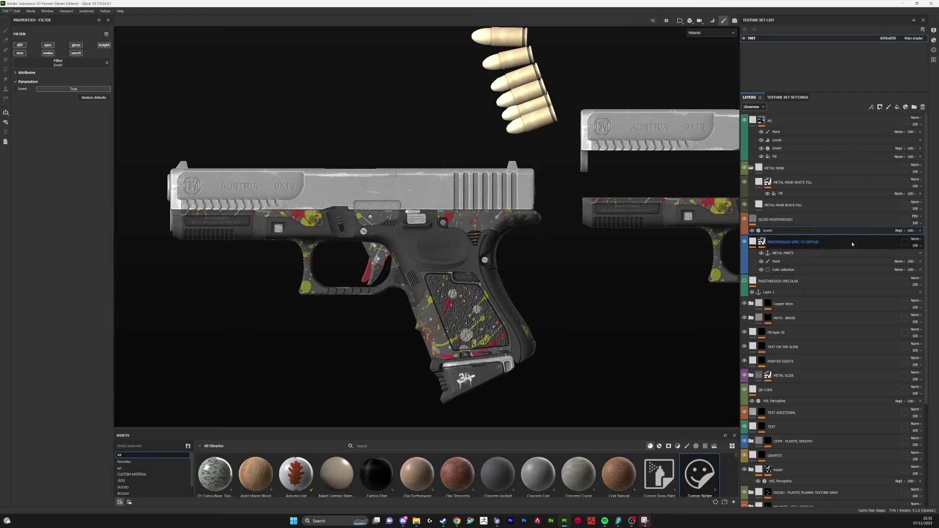
click(20, 44)
click(48, 45)
click(48, 53)
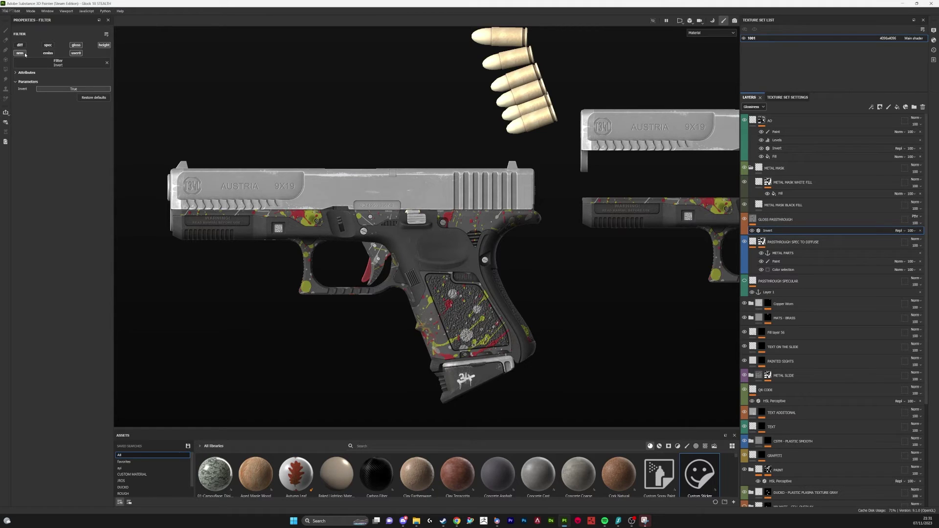
click(20, 53)
click(104, 45)
Step: Hide the GLOSS PASSTHROUGH and PASSTHROUGH SPEC TO DIFFUSE layers to compare the pistol's look with and without them
click(752, 221)
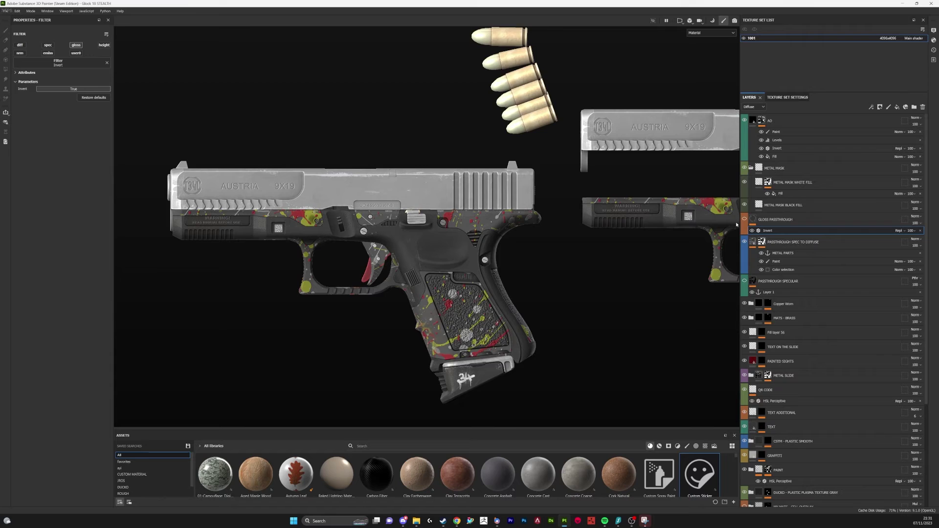
scroll(487, 262, up, 6)
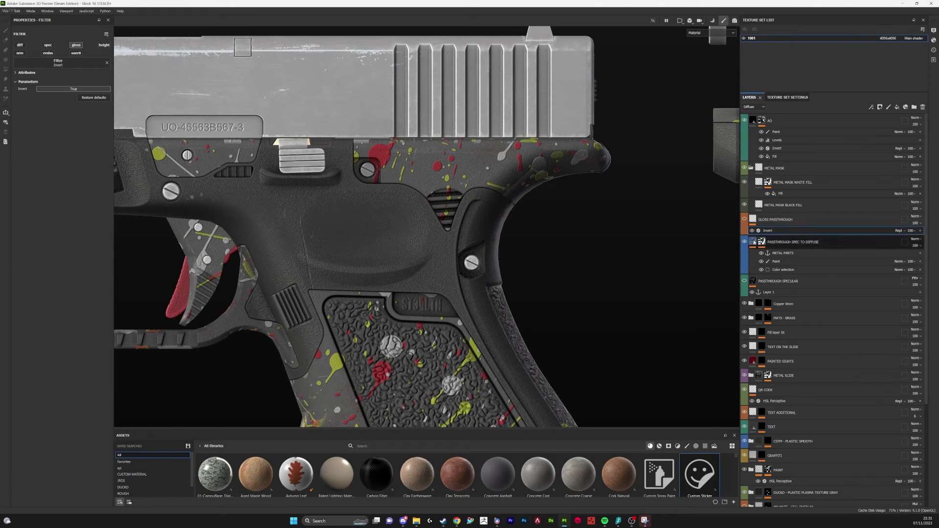
scroll(509, 225, down, 6)
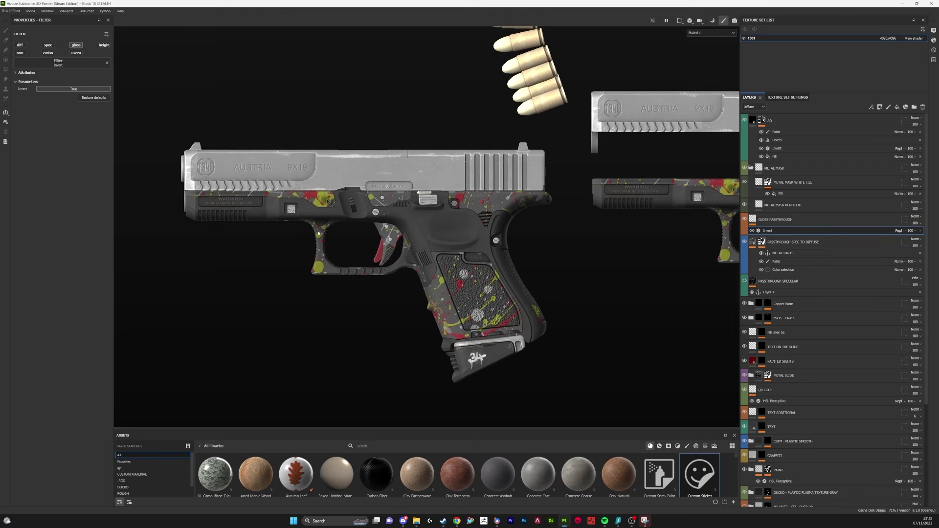
scroll(458, 260, up, 2)
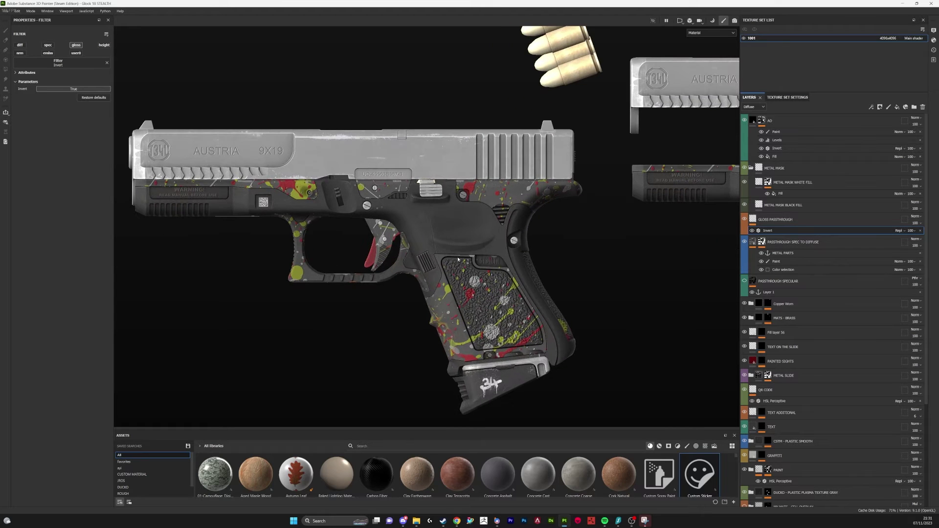
click(745, 220)
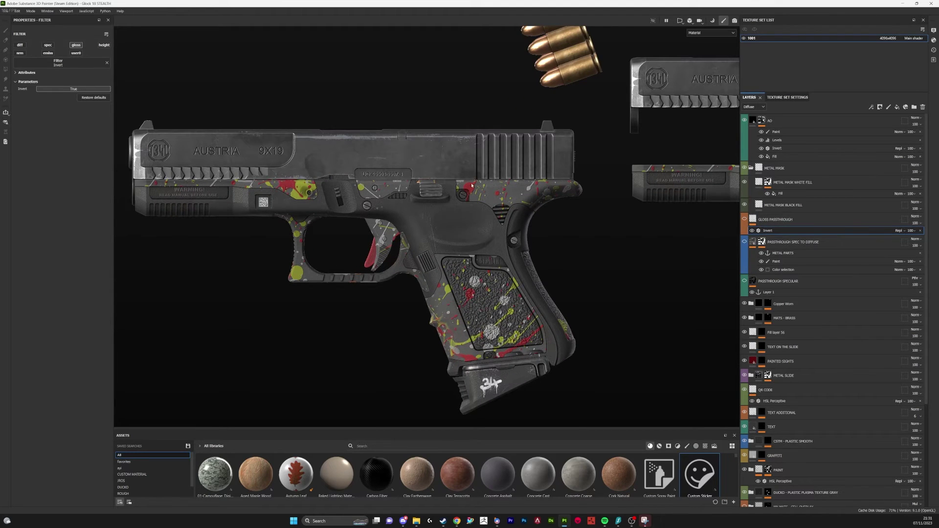
Step: View only the User0 channel on the model and check what METAL MASK BLACK FILL contributes by hiding and showing it
click(783, 205)
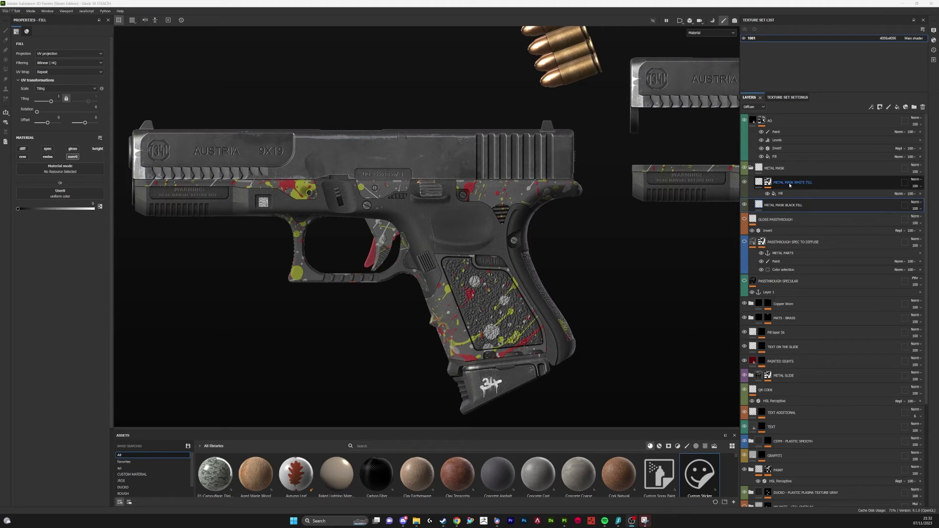
click(706, 34)
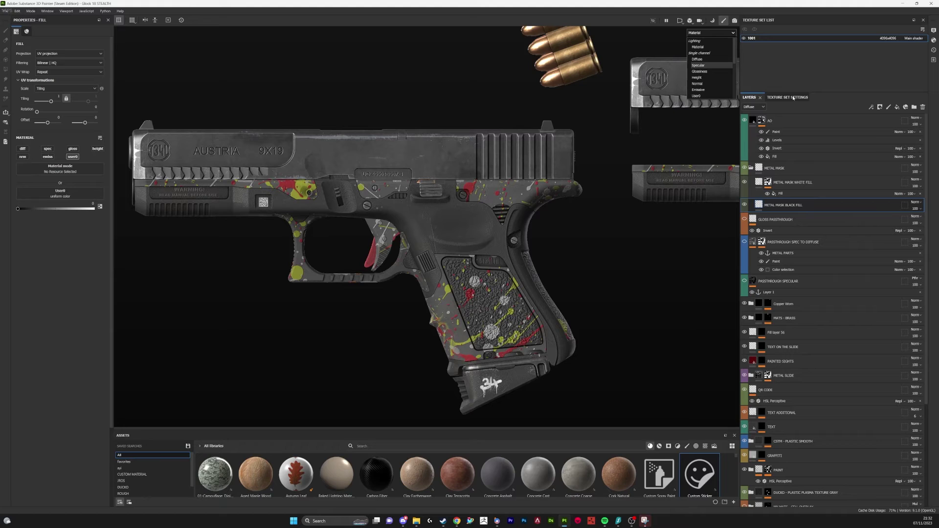
scroll(711, 77, down, 2)
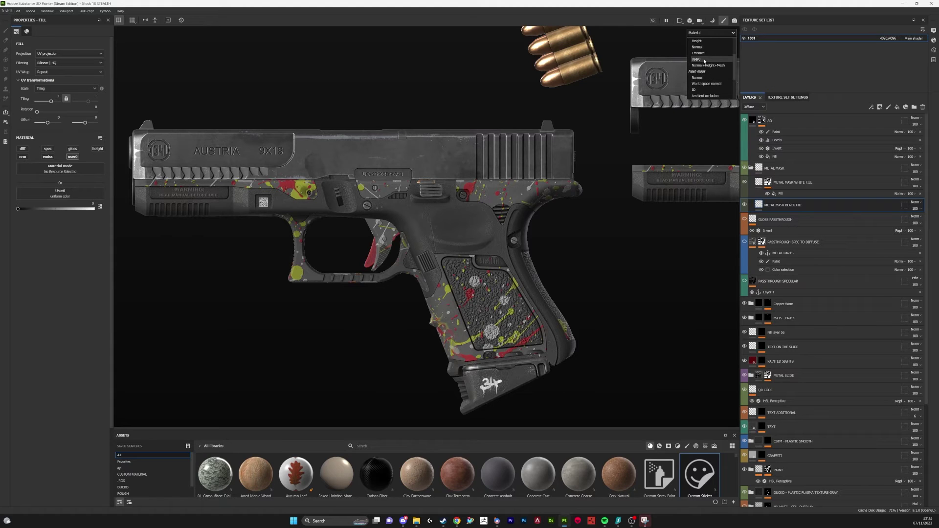
click(698, 67)
middle_drag(387, 226, 414, 195)
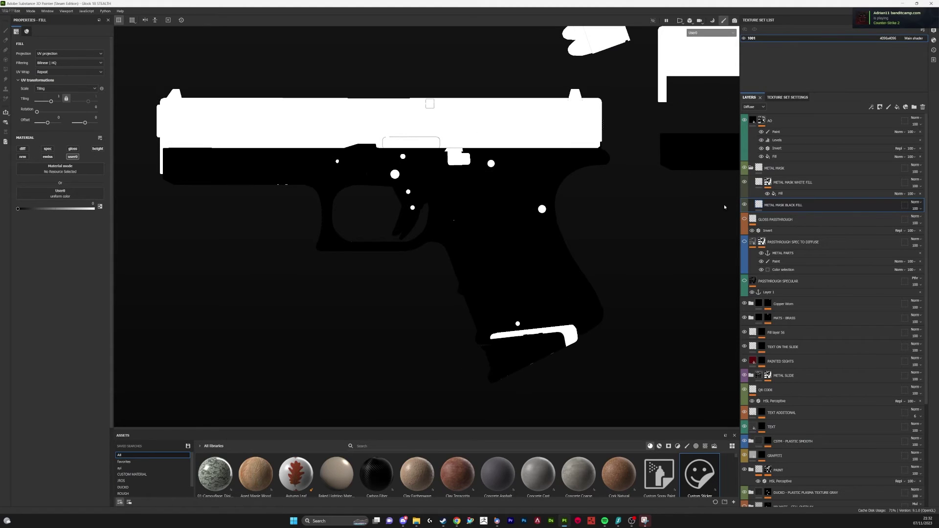
click(745, 205)
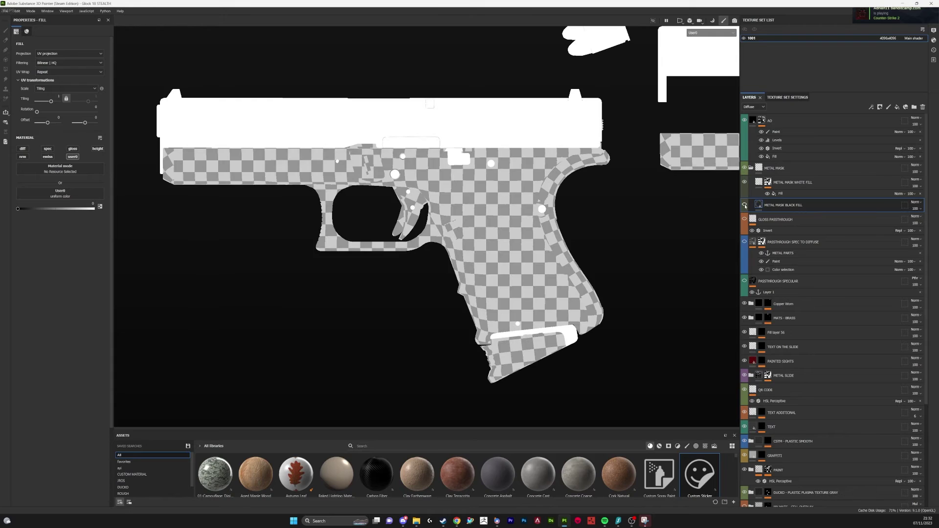
click(745, 205)
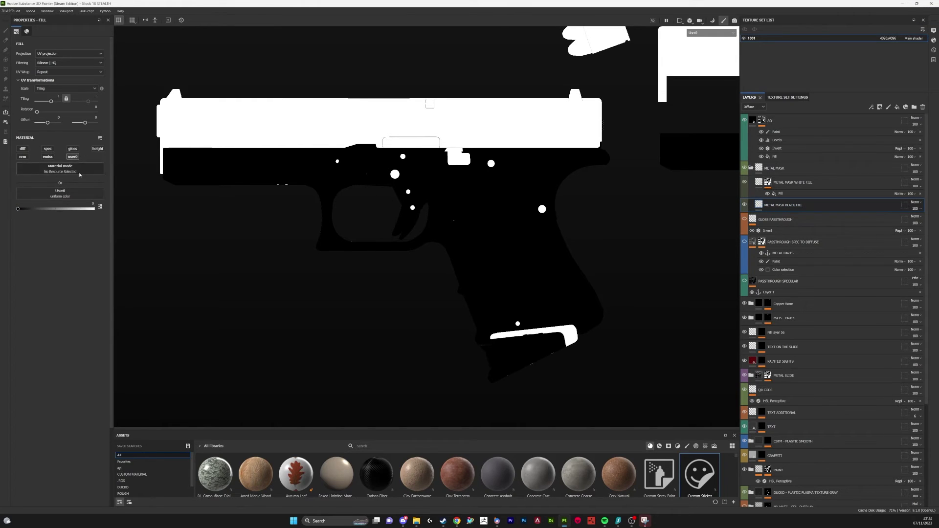
Step: Inspect the METAL MASK WHITE FILL layer: its User0 value, its mask, and the Fill effect in that mask
click(777, 183)
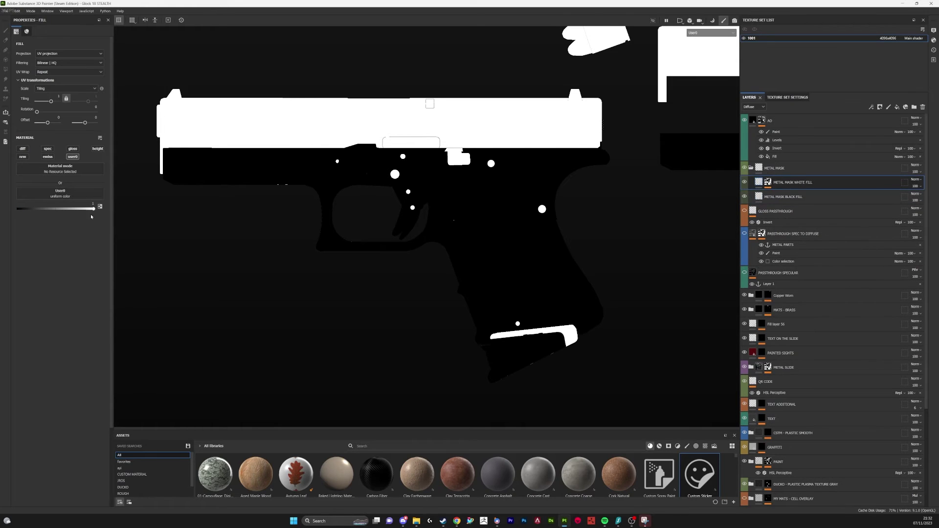
click(769, 182)
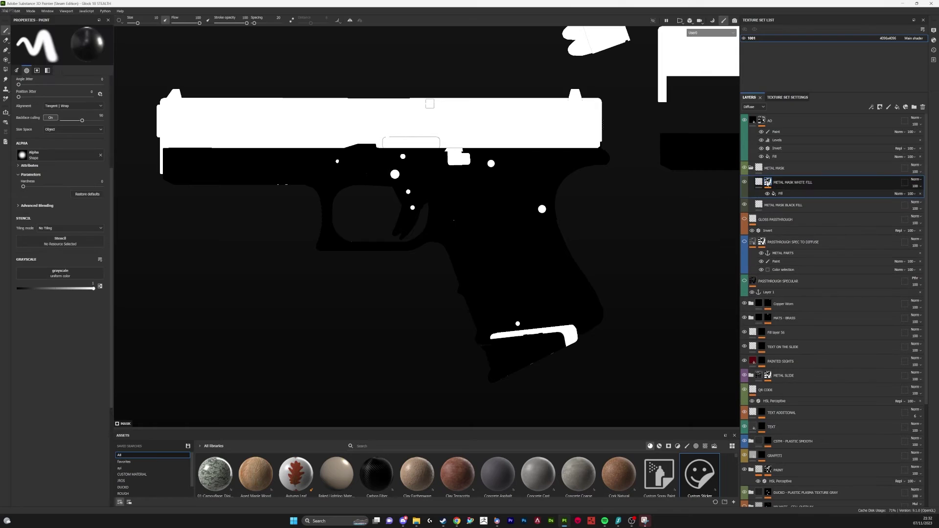
click(781, 194)
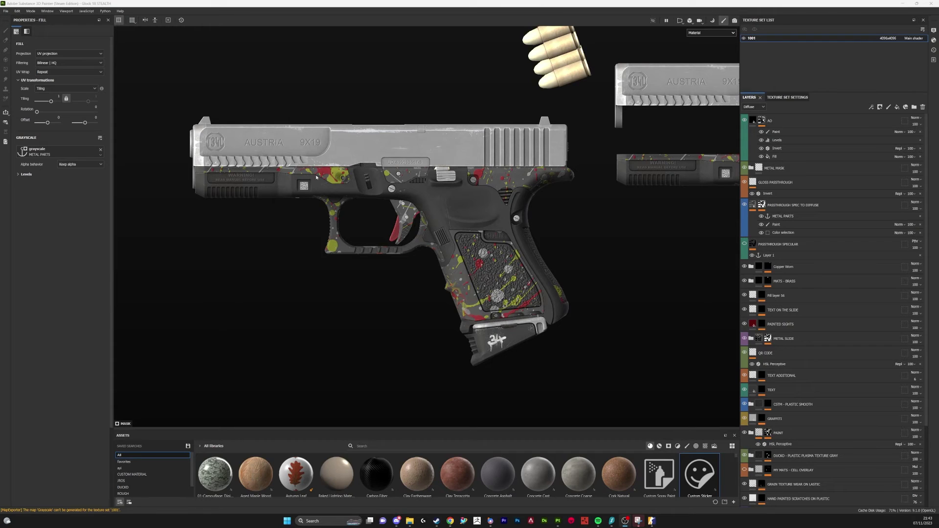
Step: Bring up the texture export's output templates and display the CSGO 2 FROM SPECULAR preset
click(6, 11)
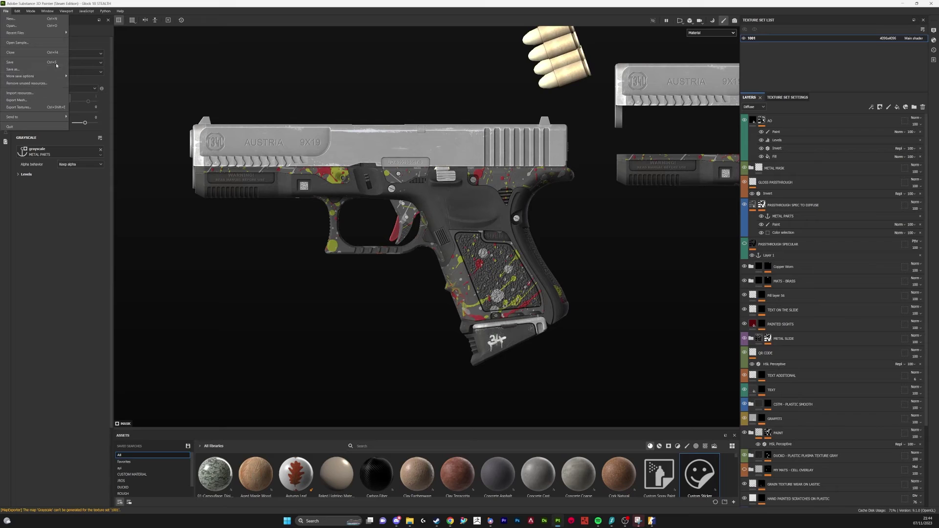
click(22, 107)
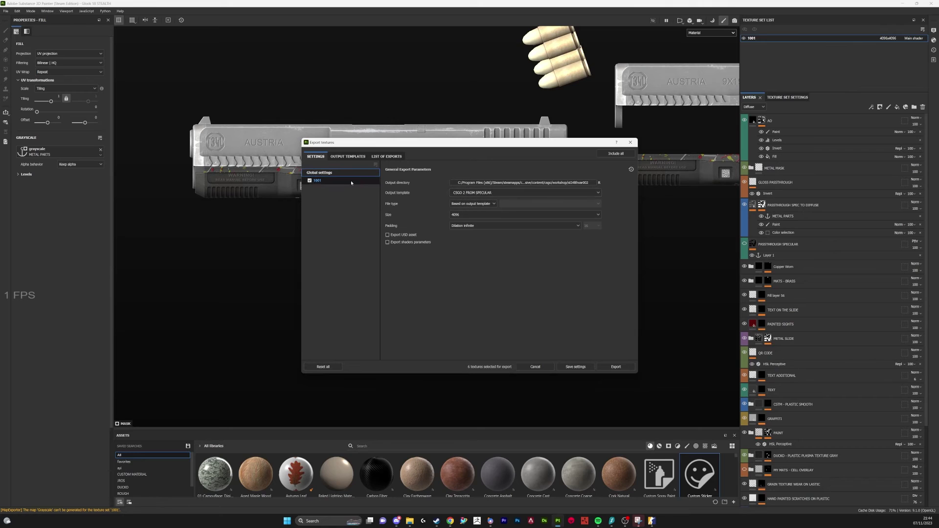
click(348, 156)
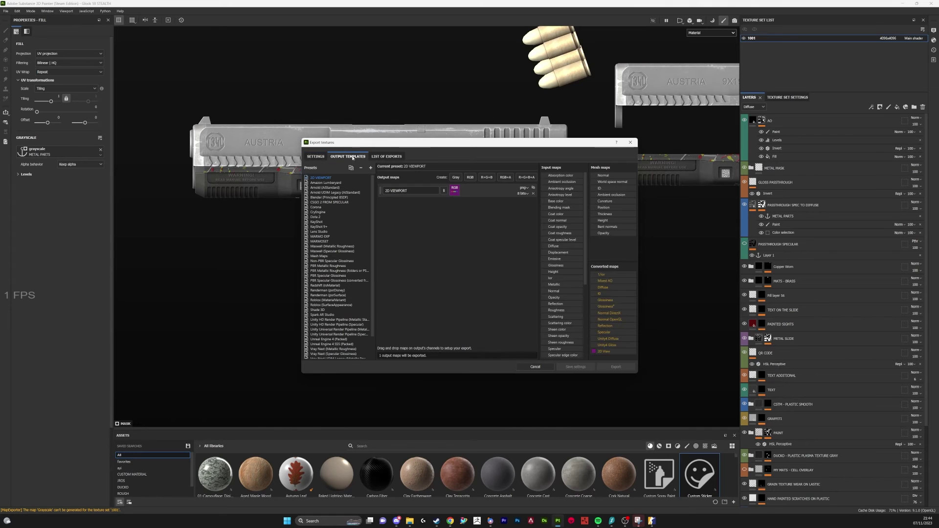
click(333, 202)
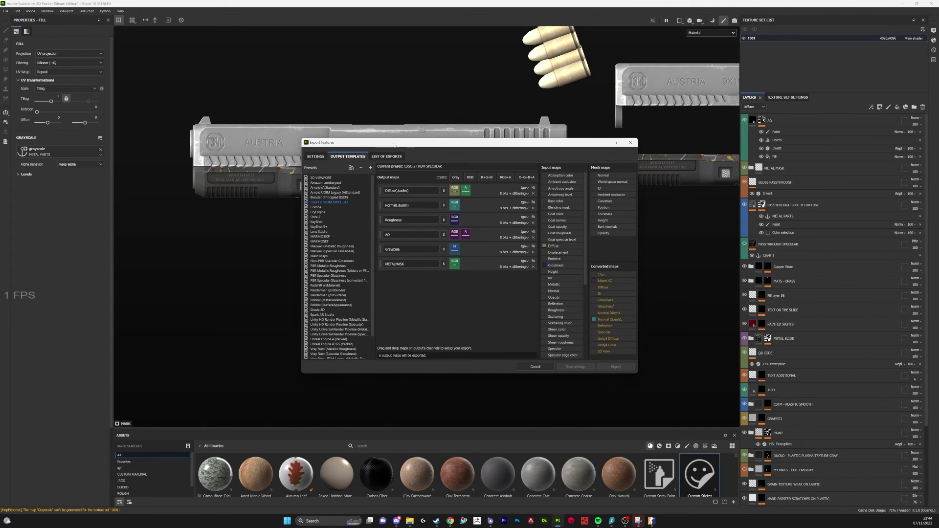
drag(394, 145, 382, 143)
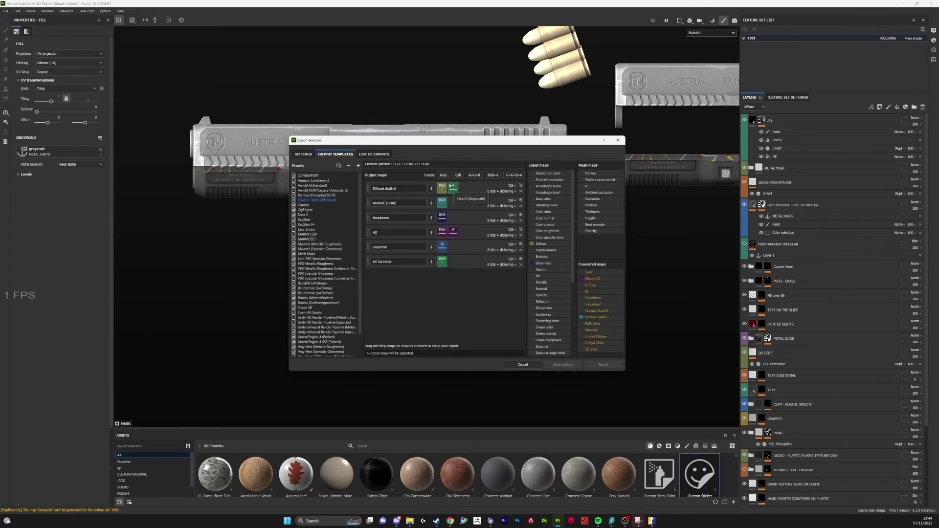
Step: Examine which input and converted maps feed the preset's Diffuse, Normal, Roughness and AO output maps
scroll(552, 281, down, 1)
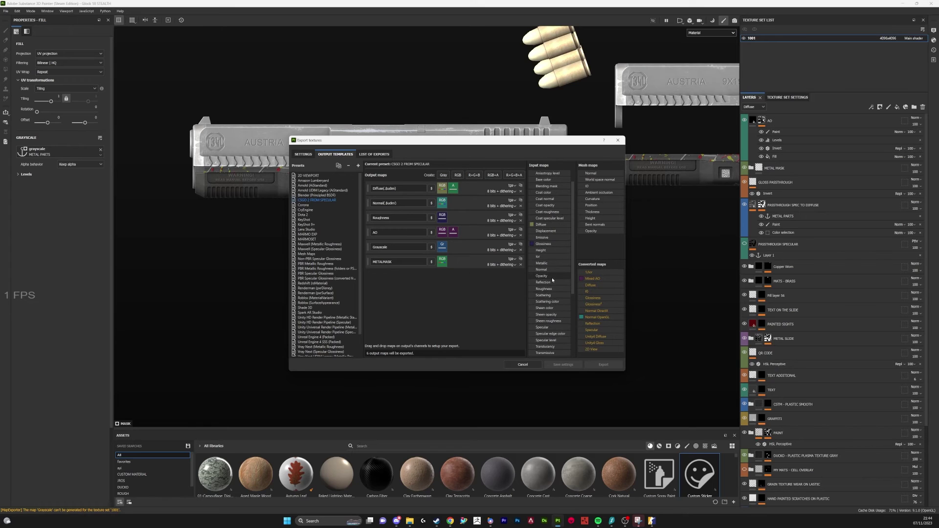
scroll(553, 281, down, 2)
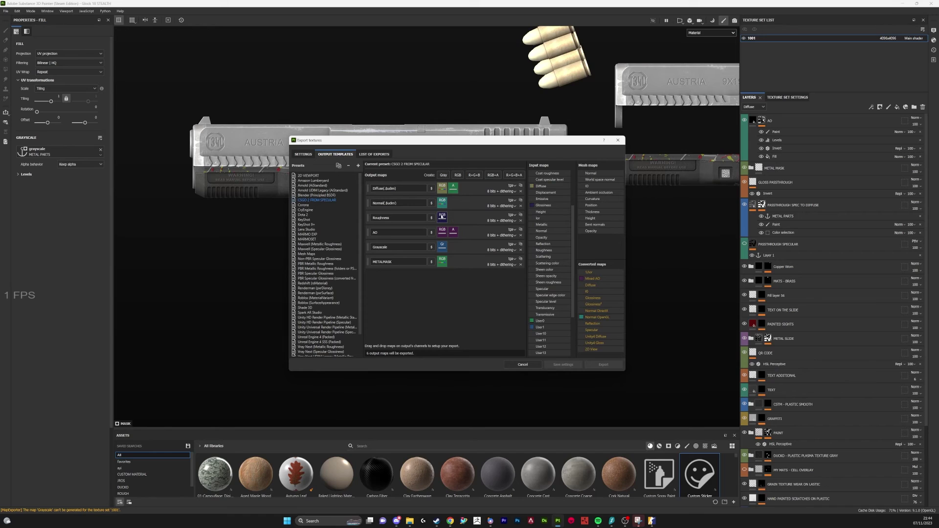
scroll(536, 235, up, 1)
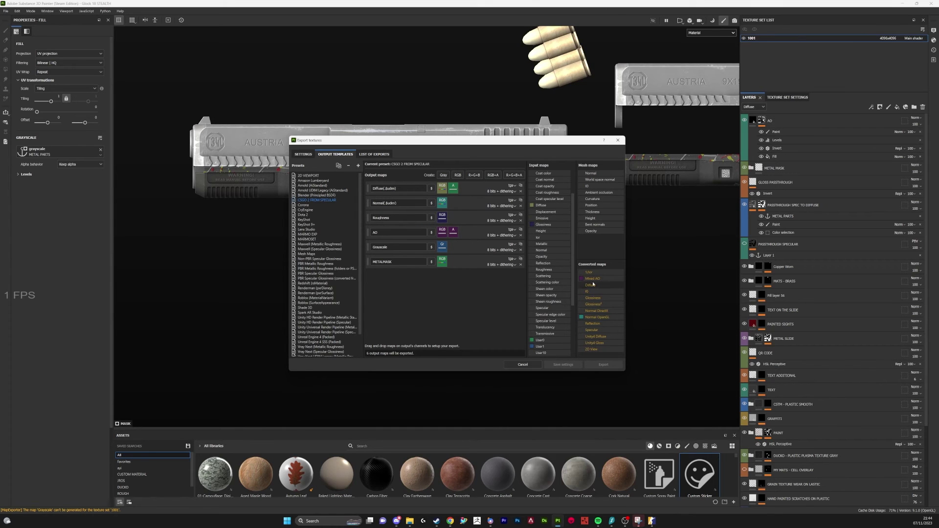
scroll(558, 252, up, 2)
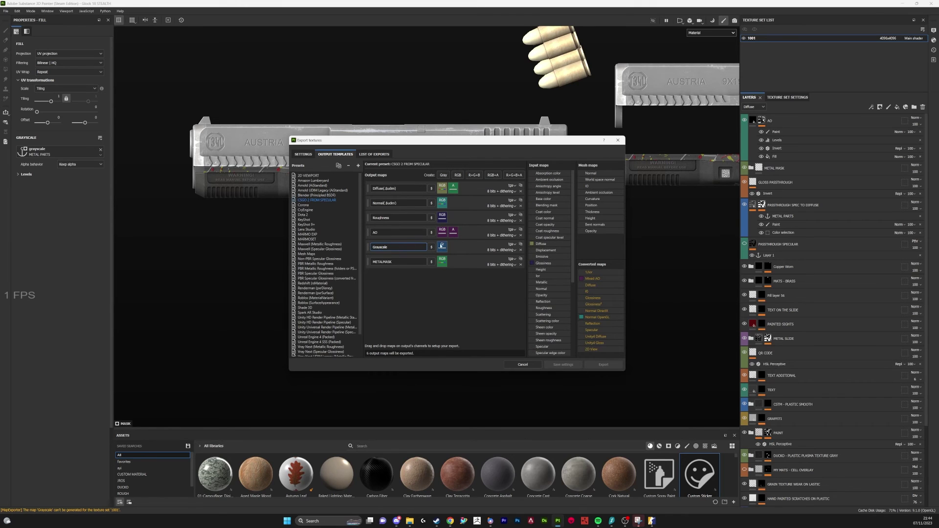
Step: Examine the preset's Grayscale and METALMASK output maps together with the User channels among the input maps
click(402, 261)
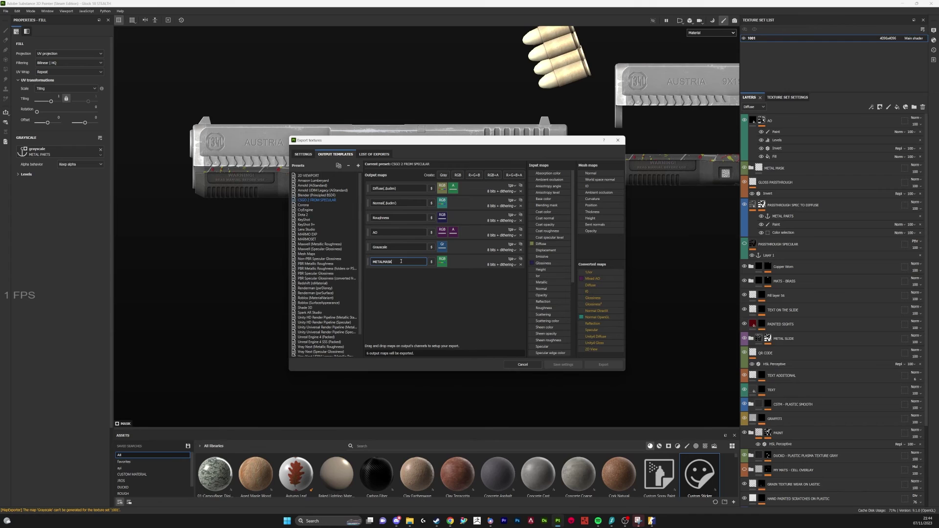
double_click(401, 248)
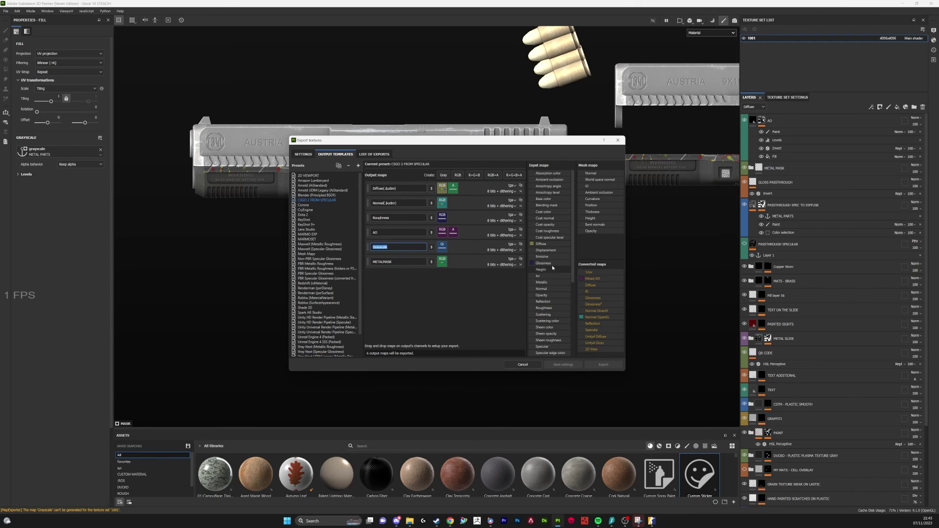
scroll(561, 277, down, 4)
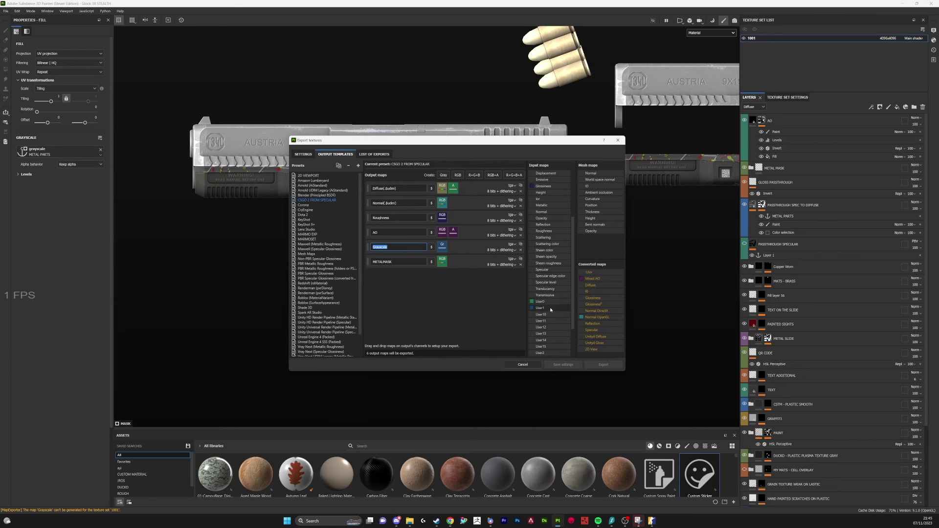
click(399, 261)
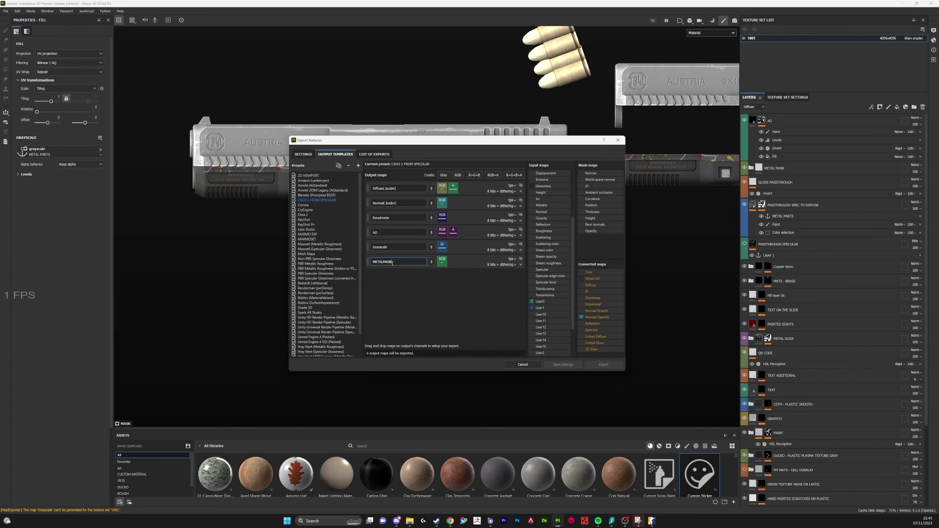
double_click(399, 261)
click(405, 264)
double_click(383, 262)
drag(405, 262, 371, 263)
Step: Switch to the Counter-Strike 2 Workshop Item Editor and review the Gunsmith paint kit's albedo, roughness, normal, material mask and ambient occlusion textures
key(alt+Tab)
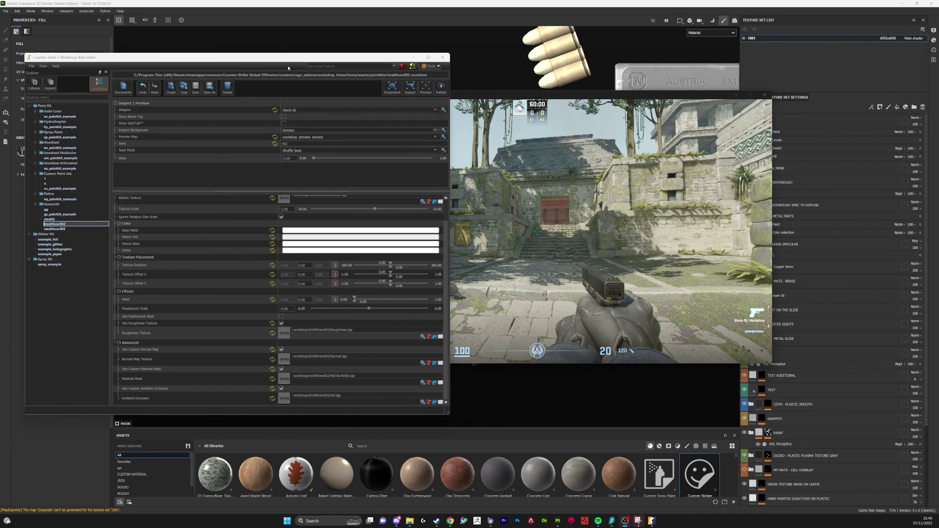
scroll(330, 285, up, 2)
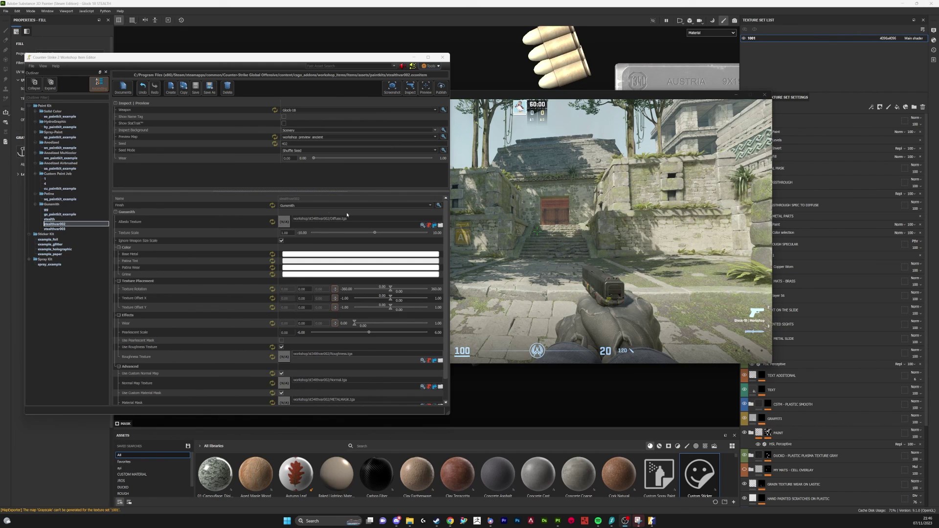
scroll(335, 241, down, 2)
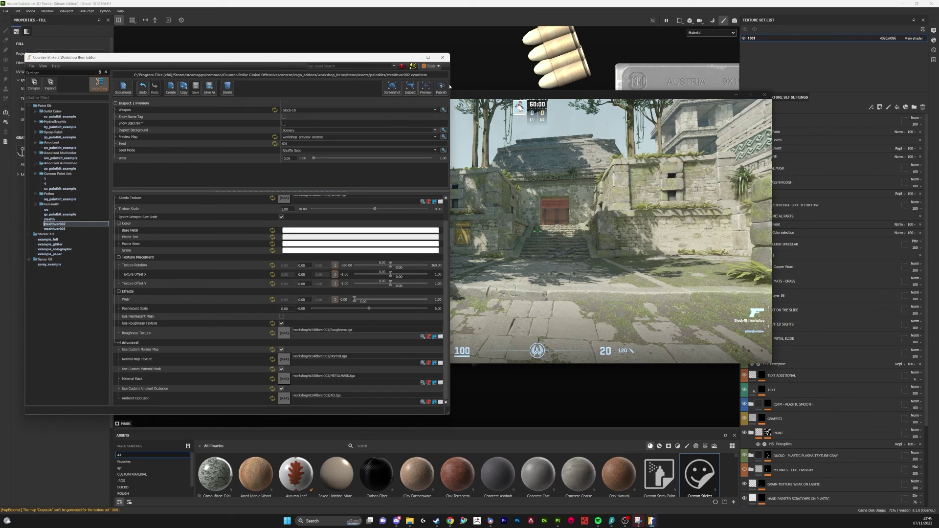
Step: Inspect the skinned Glock-18 up close in the Counter-Strike 2 preview, then return to the Workshop Item Editor
click(498, 98)
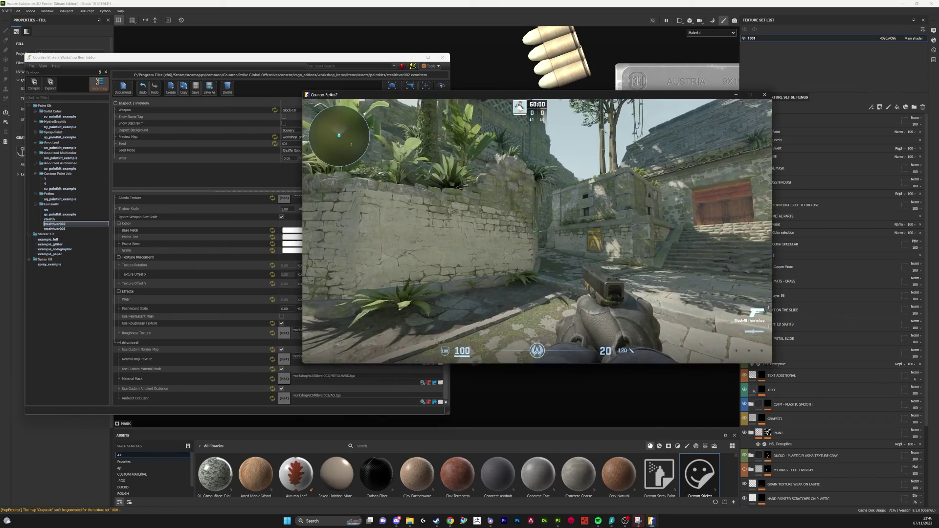
right_click(537, 231)
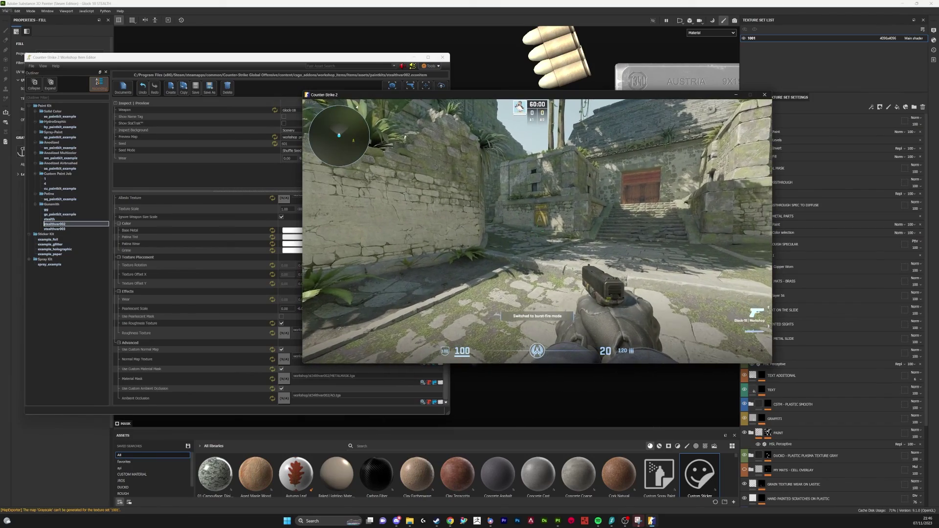
key(f)
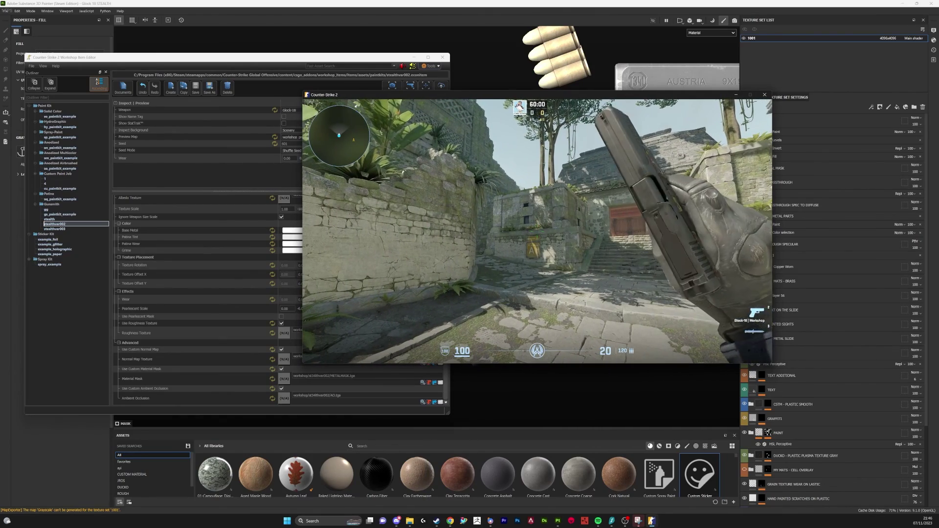
key(f)
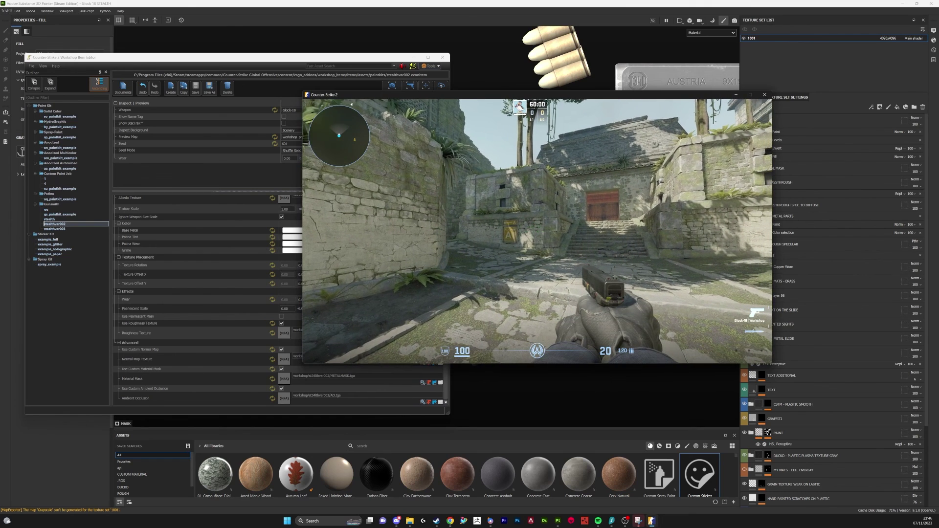
key(alt+Tab)
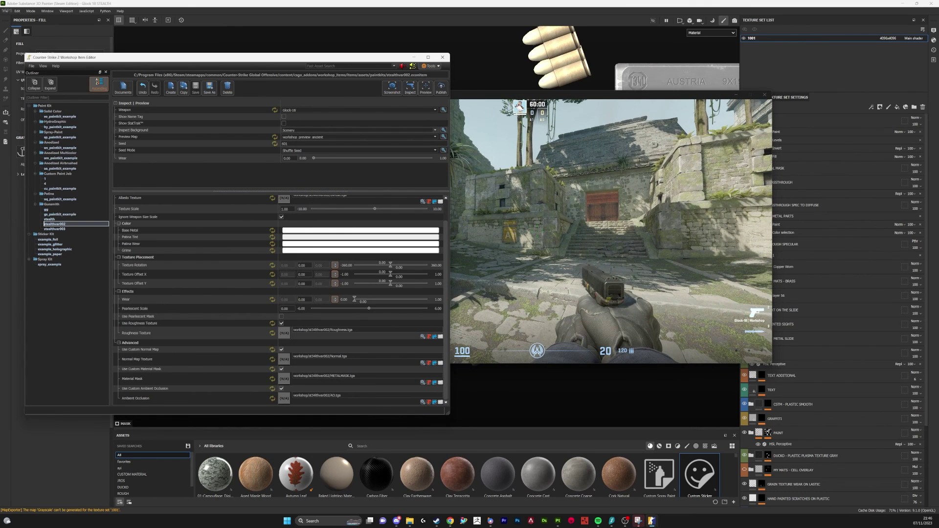